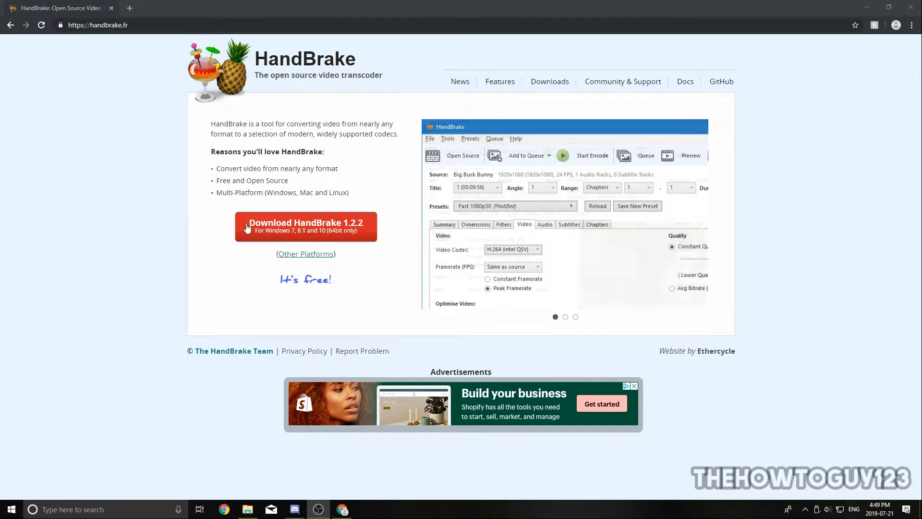
Step: Download the 64-bit Windows version of HandBrake 1.2.2 from the site's list of other platforms
{"action": "left_click", "coordinate": [304, 253]}
{"action": "double_click", "coordinate": [242, 166]}
{"action": "left_click", "coordinate": [568, 163]}
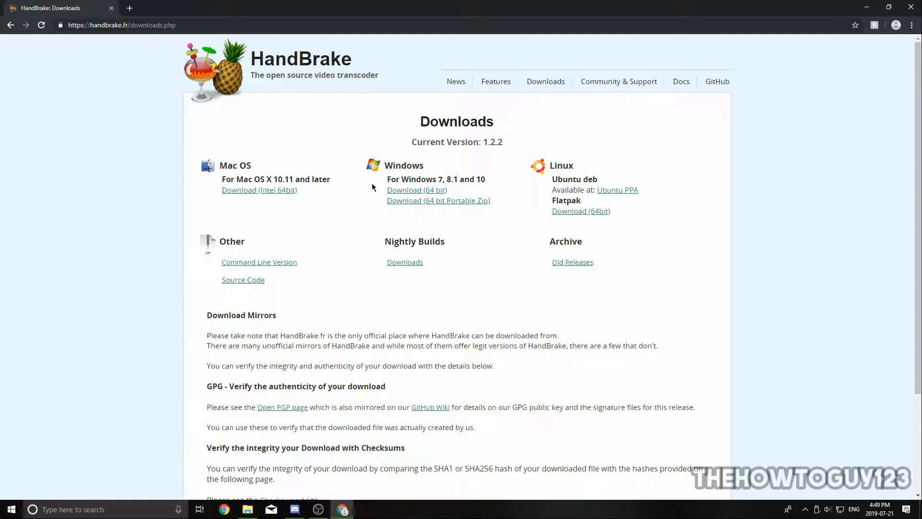
{"action": "left_click", "coordinate": [430, 194]}
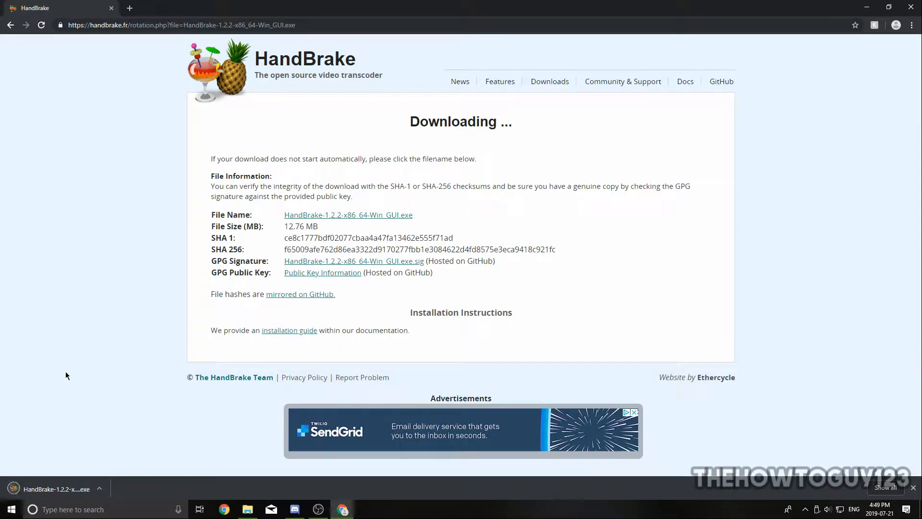
Step: Run the downloaded HandBrake 1.2.2 installer and complete the setup in C:\Program Files\HandBrake
{"action": "left_click", "coordinate": [61, 489]}
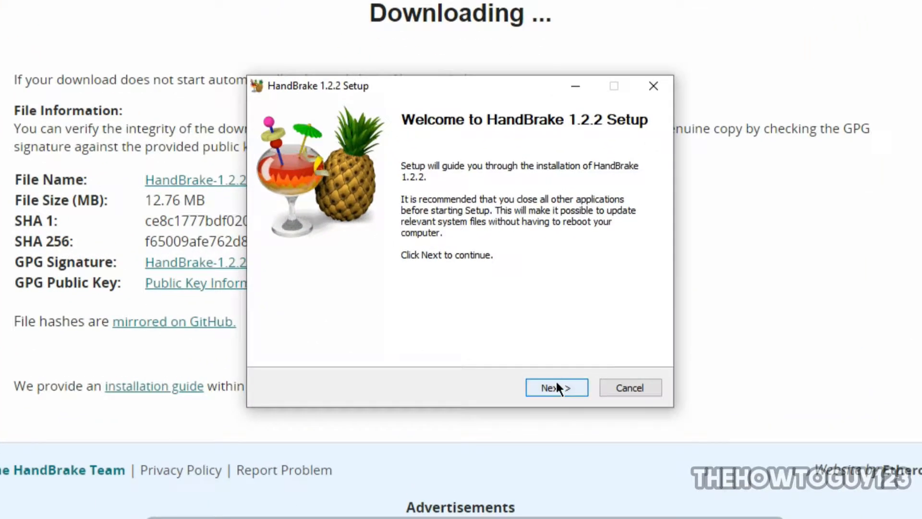
{"action": "left_click", "coordinate": [512, 327]}
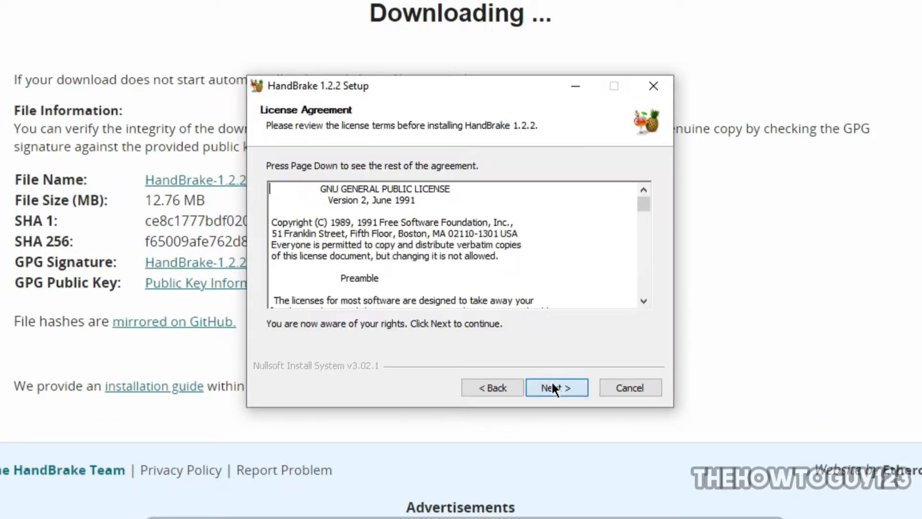
{"action": "left_click", "coordinate": [552, 383]}
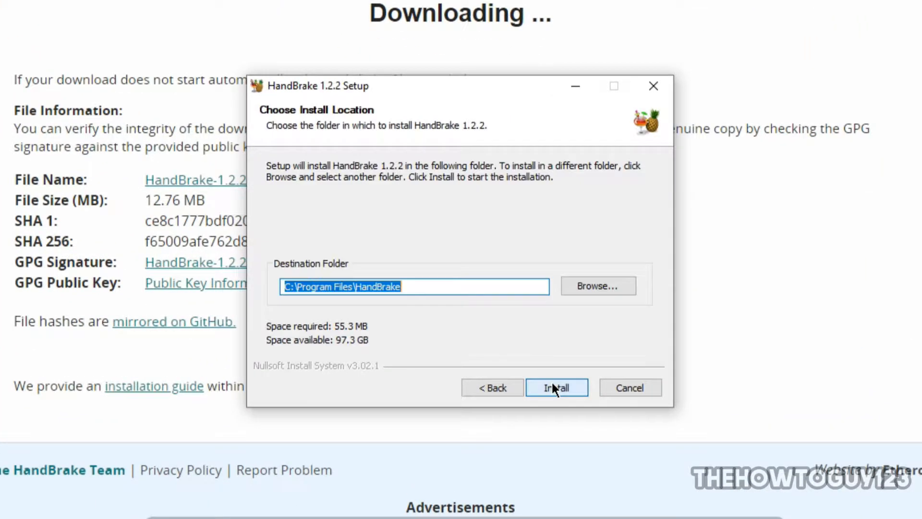
{"action": "left_click", "coordinate": [570, 387]}
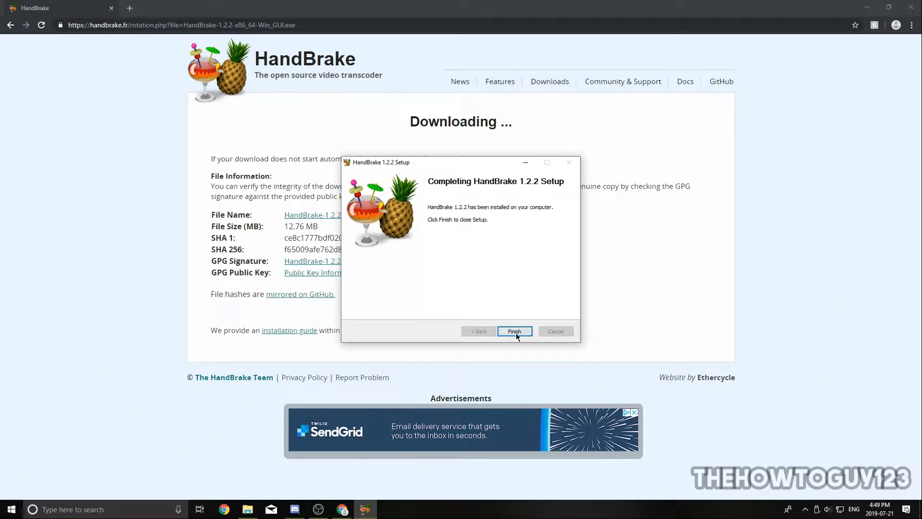
{"action": "left_click", "coordinate": [558, 389]}
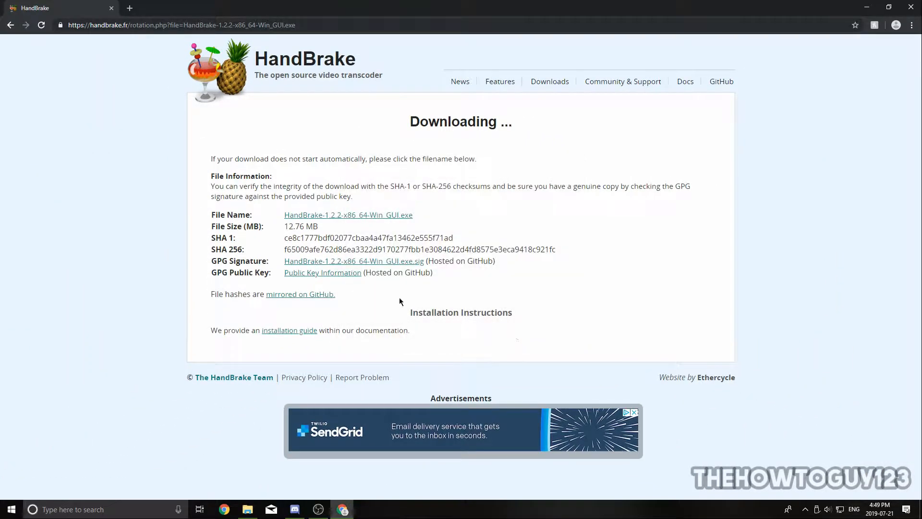
Step: Minimize the browser and launch HandBrake from its desktop shortcut
{"action": "left_click", "coordinate": [867, 7]}
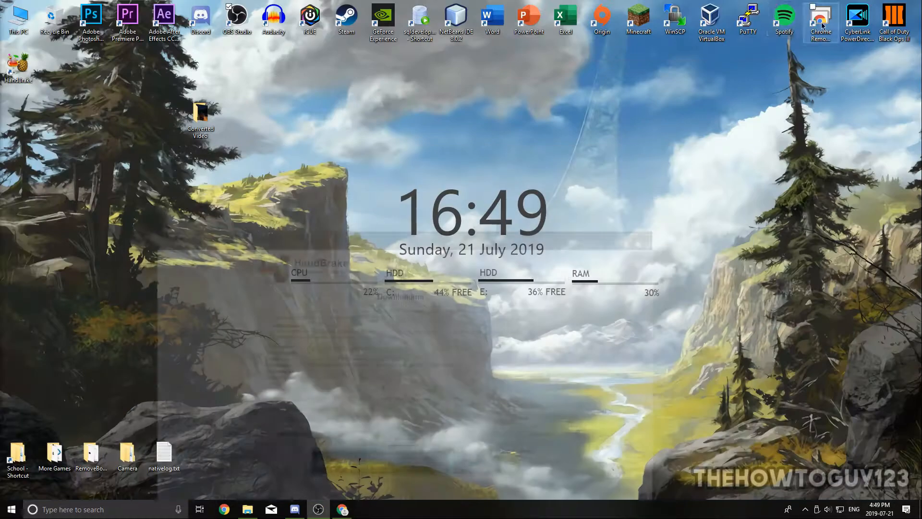
{"action": "left_click_drag", "start_coordinate": [18, 65], "coordinate": [237, 113]}
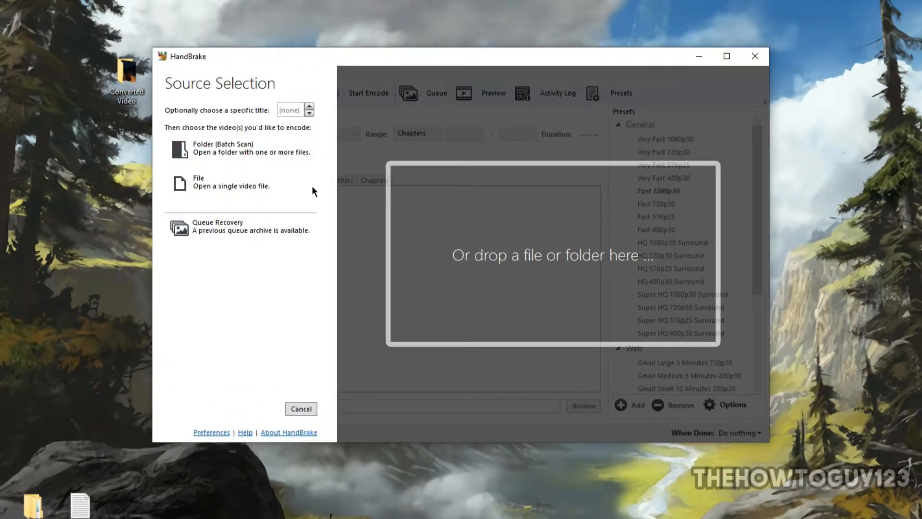
{"action": "left_click", "coordinate": [179, 182]}
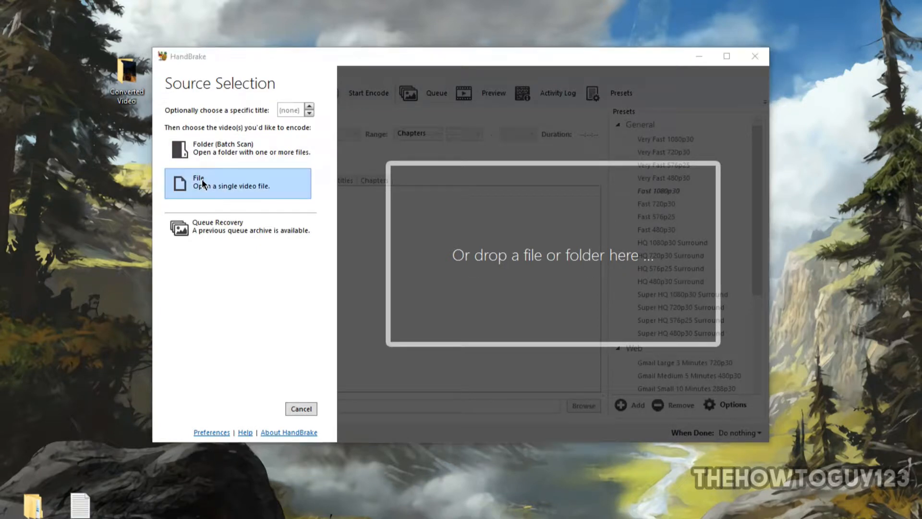
{"action": "mouse_move", "coordinate": [395, 77]}
{"action": "left_mouse_down"}
{"action": "mouse_move", "coordinate": [384, 103]}
{"action": "mouse_move", "coordinate": [386, 78]}
{"action": "left_mouse_up"}
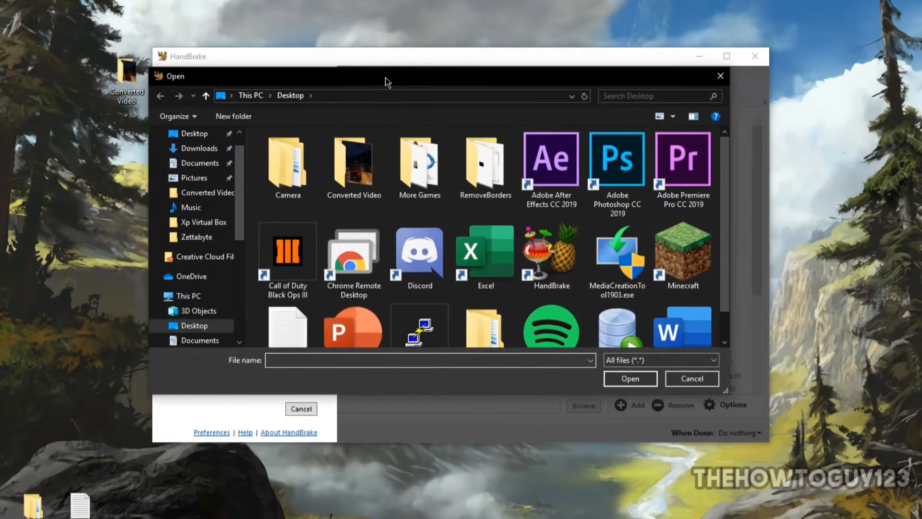
{"action": "double_click", "coordinate": [354, 165]}
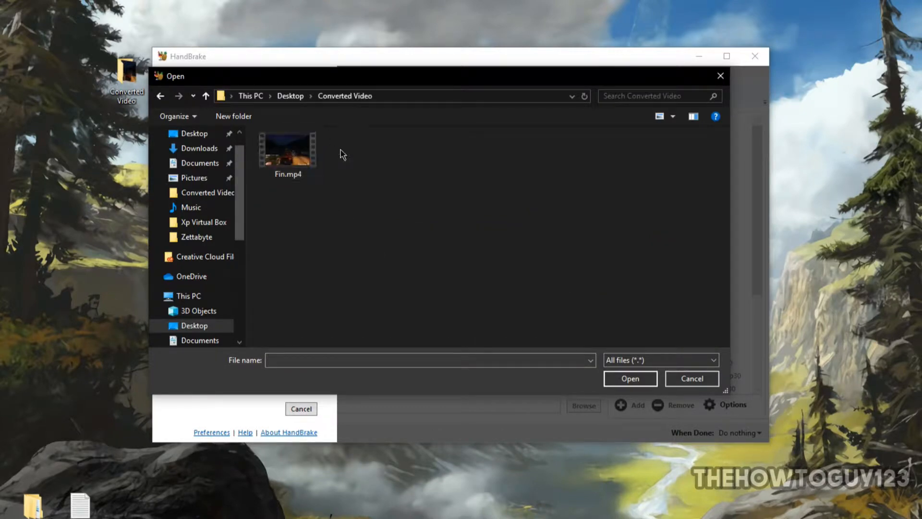
{"action": "left_click", "coordinate": [720, 76]}
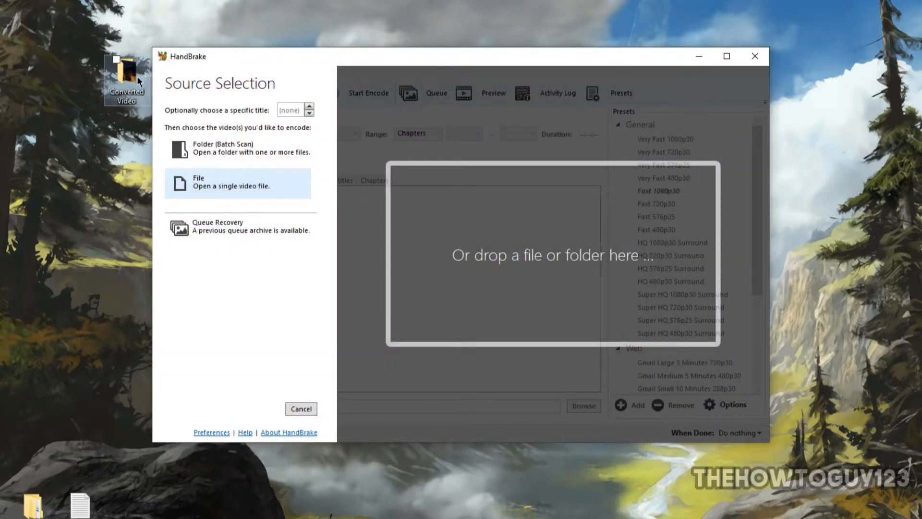
Step: Load Fin.mp4 from the desktop's Converted Video folder into HandBrake as the source video
{"action": "double_click", "coordinate": [134, 76]}
{"action": "left_click_drag", "start_coordinate": [387, 33], "coordinate": [921, 158]}
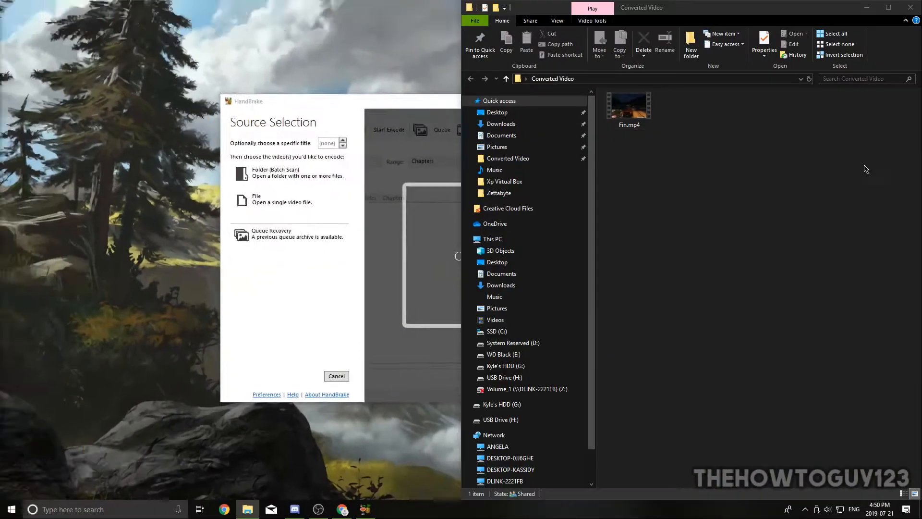
{"action": "left_click", "coordinate": [120, 183]}
{"action": "left_click_drag", "start_coordinate": [629, 109], "coordinate": [313, 241]}
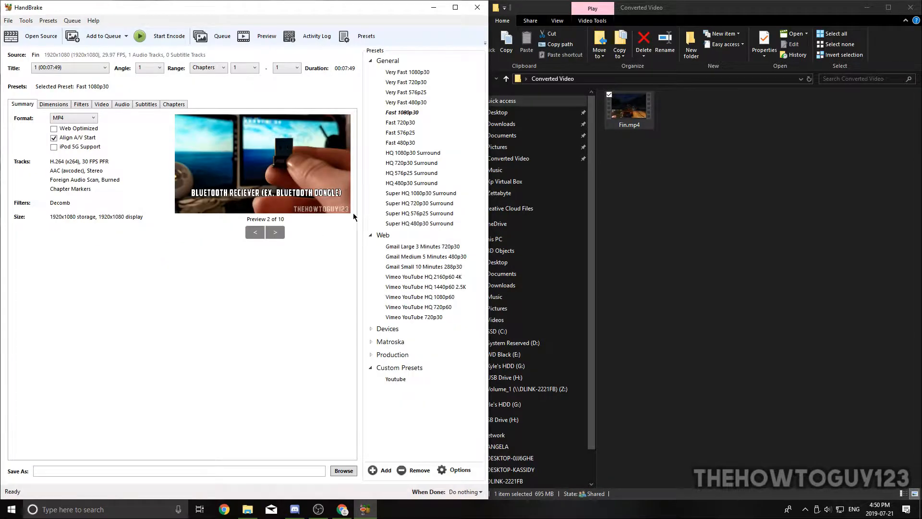
{"action": "left_click_drag", "start_coordinate": [437, 7], "coordinate": [417, 47]}
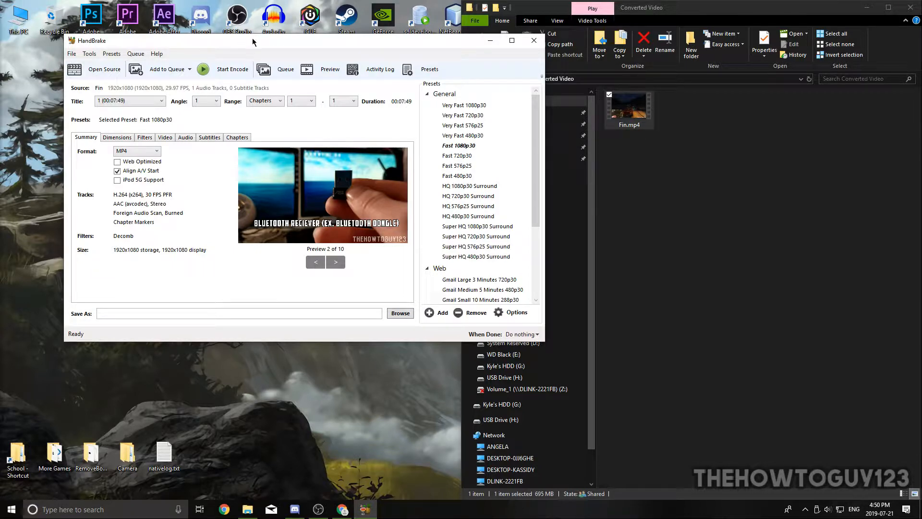
Step: Examine the file size and the video and audio details in the properties of Fin.mp4 in File Explorer
{"action": "left_click", "coordinate": [888, 7]}
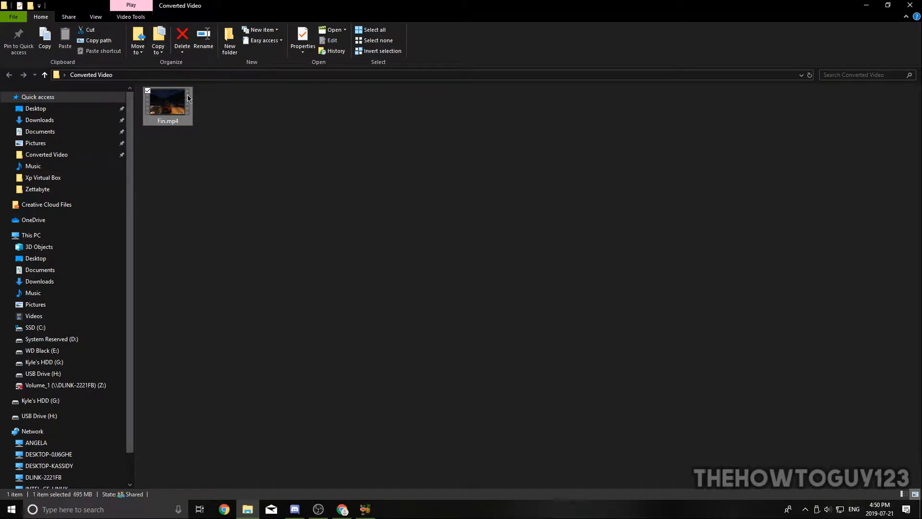
{"action": "right_click", "coordinate": [169, 105]}
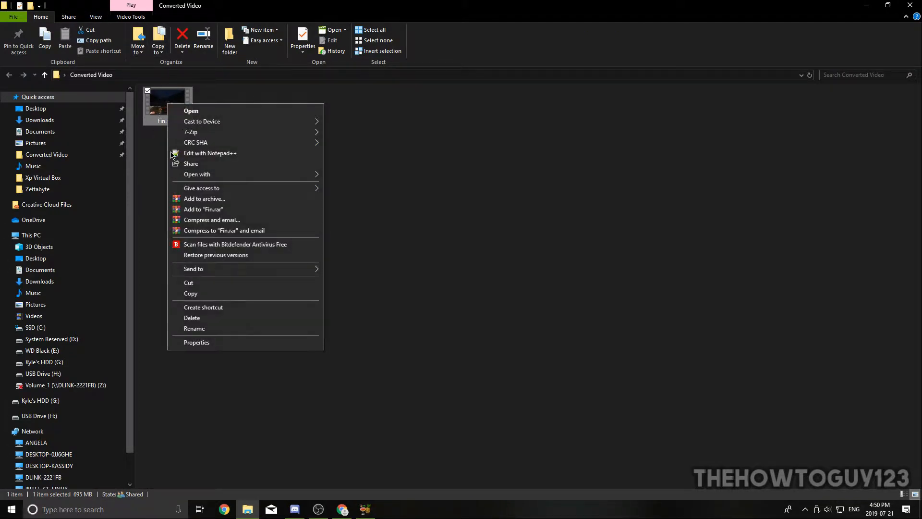
{"action": "left_click", "coordinate": [207, 342]}
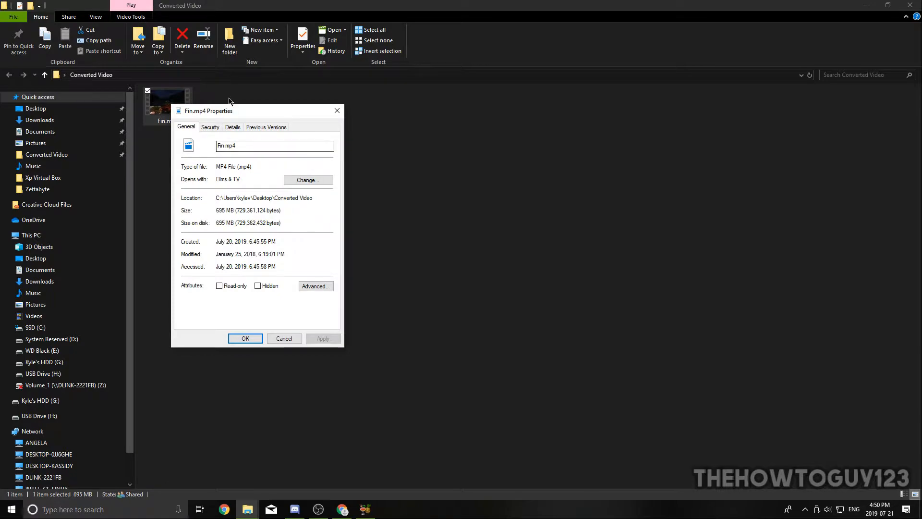
{"action": "left_click_drag", "start_coordinate": [215, 109], "coordinate": [255, 115]}
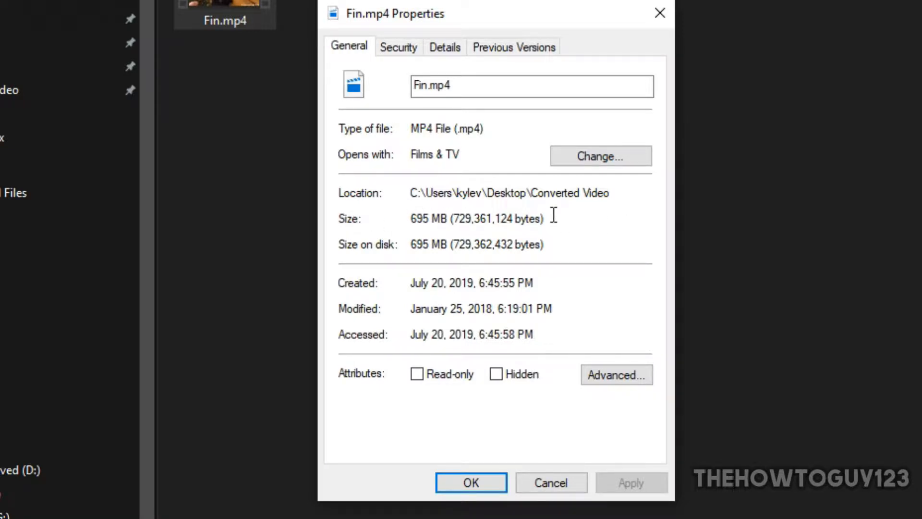
{"action": "left_click_drag", "start_coordinate": [554, 215], "coordinate": [412, 212]}
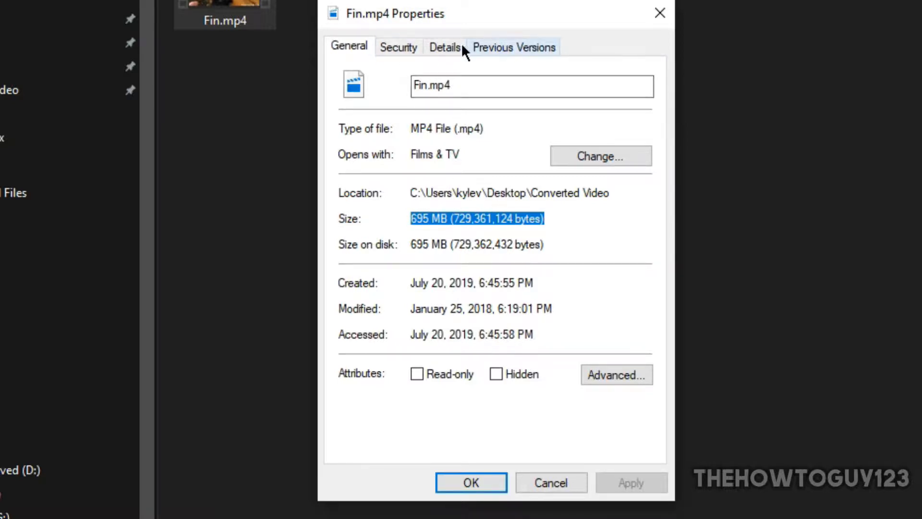
{"action": "left_click", "coordinate": [443, 46]}
{"action": "mouse_move", "coordinate": [633, 133]}
{"action": "left_mouse_down"}
{"action": "mouse_move", "coordinate": [642, 152]}
{"action": "mouse_move", "coordinate": [644, 123]}
{"action": "mouse_move", "coordinate": [643, 253]}
{"action": "mouse_move", "coordinate": [656, 159]}
{"action": "mouse_move", "coordinate": [638, 146]}
{"action": "left_mouse_up"}
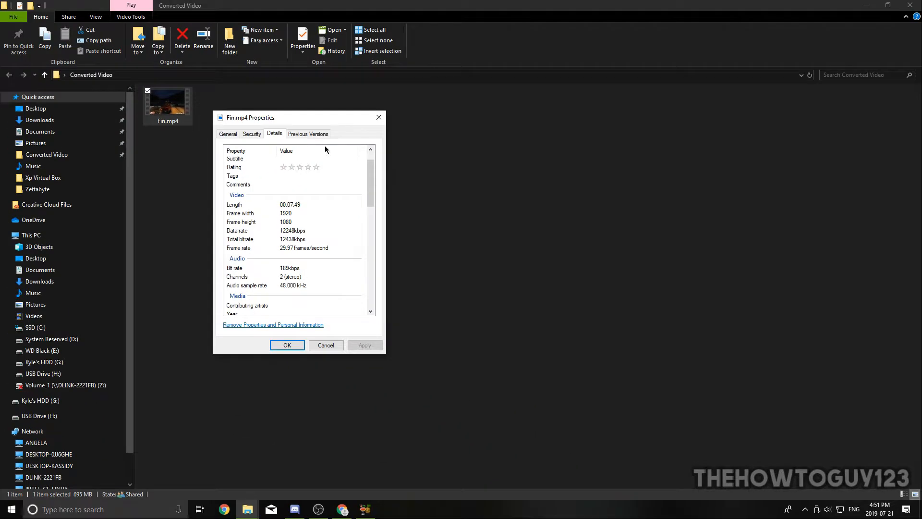
{"action": "left_click", "coordinate": [287, 344]}
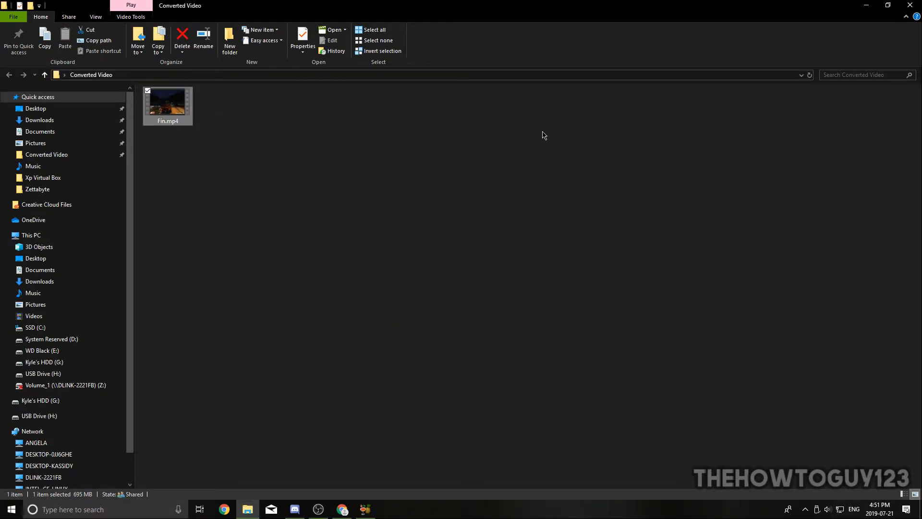
Step: Close the Converted Video folder and switch back to HandBrake, maximized with its presets list hidden
{"action": "left_click", "coordinate": [910, 5]}
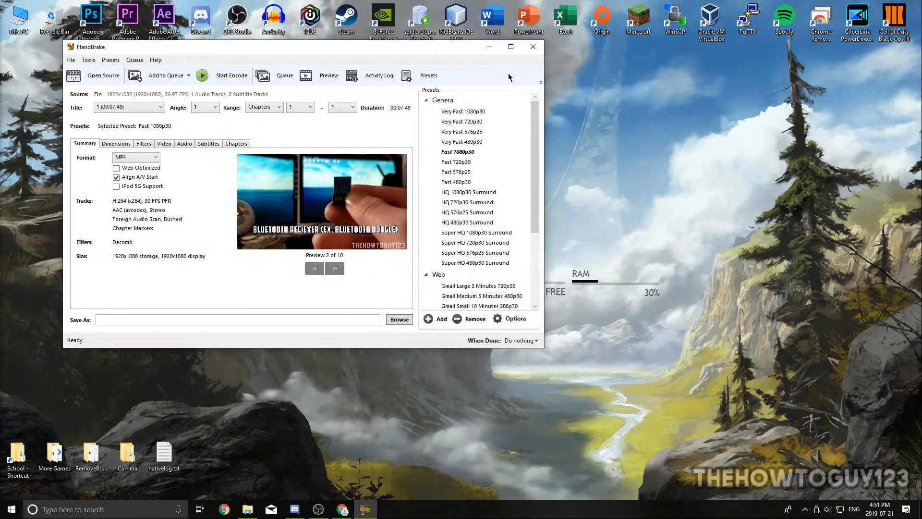
{"action": "left_click", "coordinate": [512, 46]}
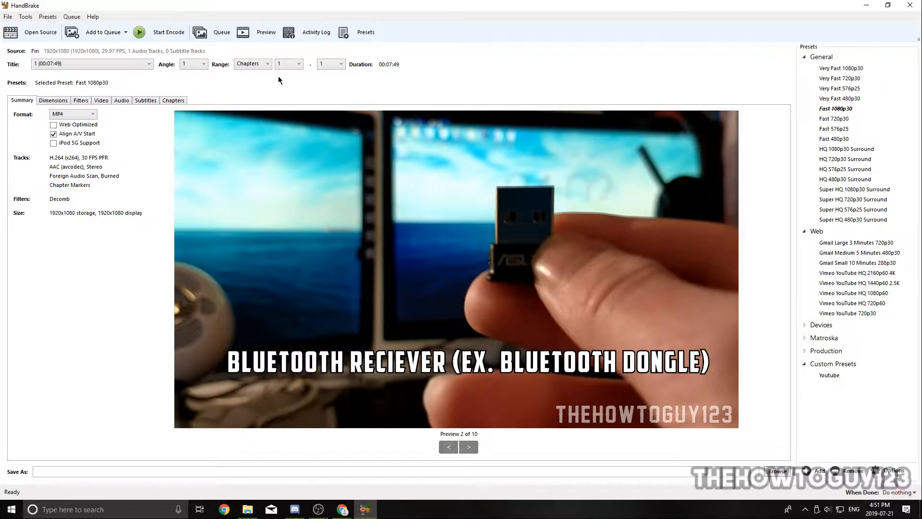
{"action": "left_click", "coordinate": [361, 32]}
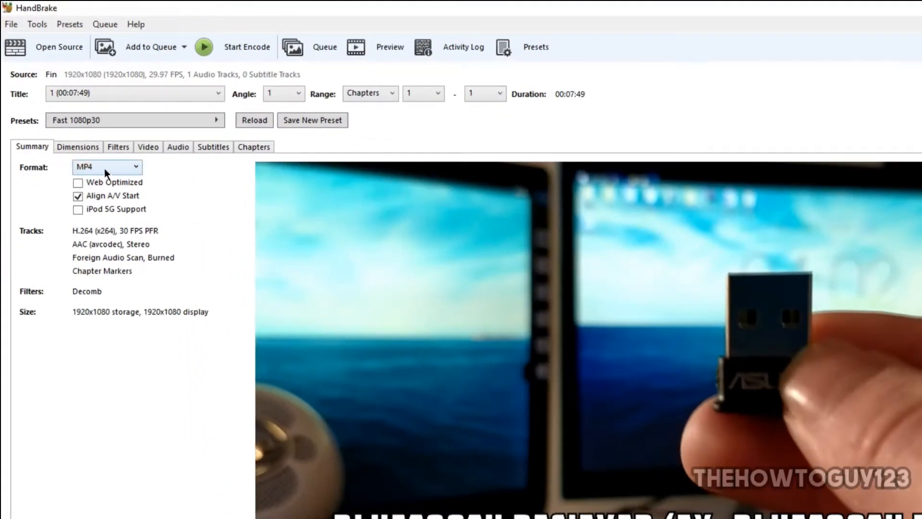
Step: Choose MP4 as the output format and enable the Web Optimized option
{"action": "left_click", "coordinate": [105, 168]}
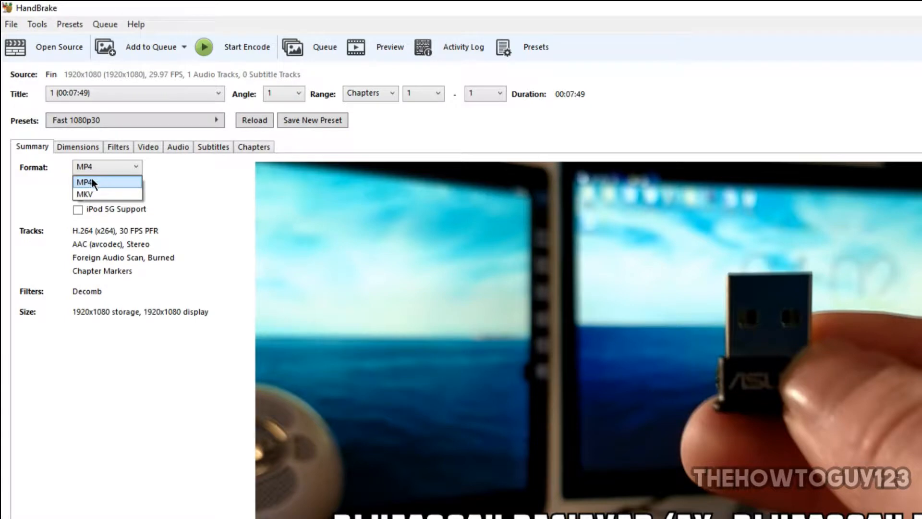
{"action": "left_click", "coordinate": [93, 182]}
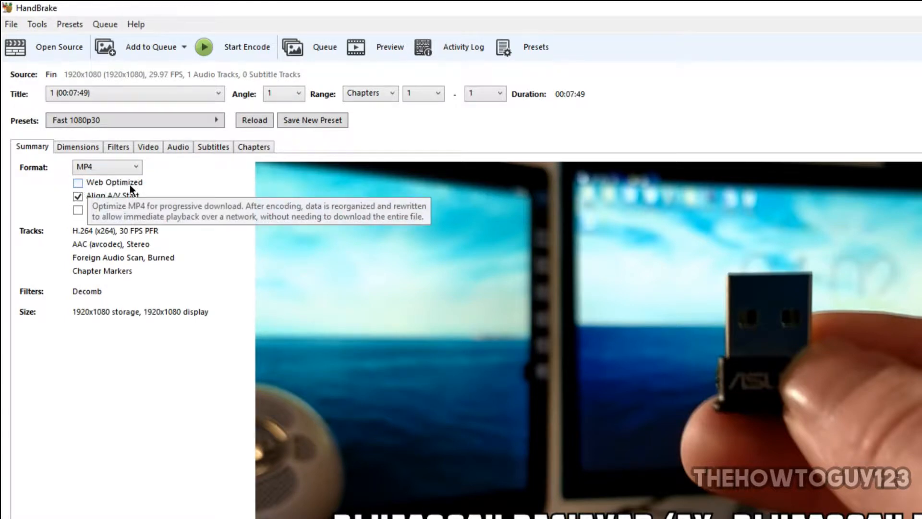
{"action": "left_click", "coordinate": [103, 184]}
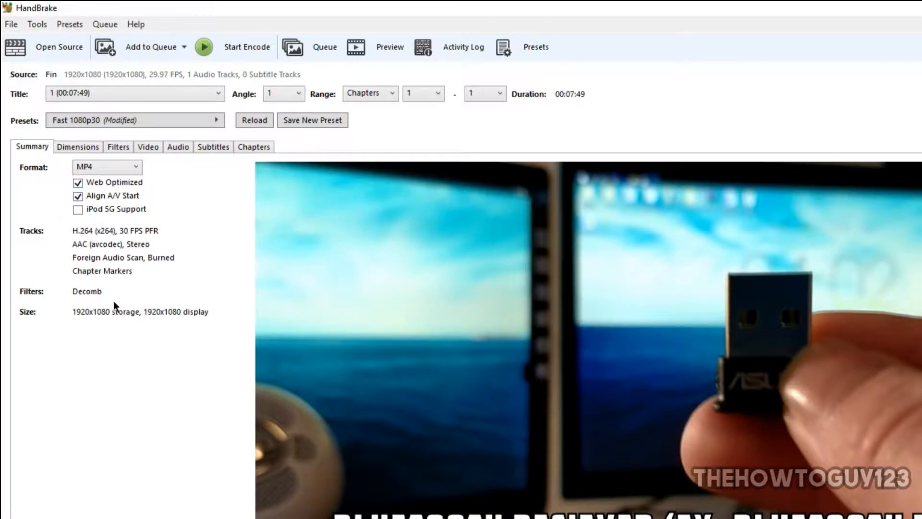
Step: Choose H.264 (x264) as the video codec and set the framerate to Same as source
{"action": "left_click", "coordinate": [79, 146]}
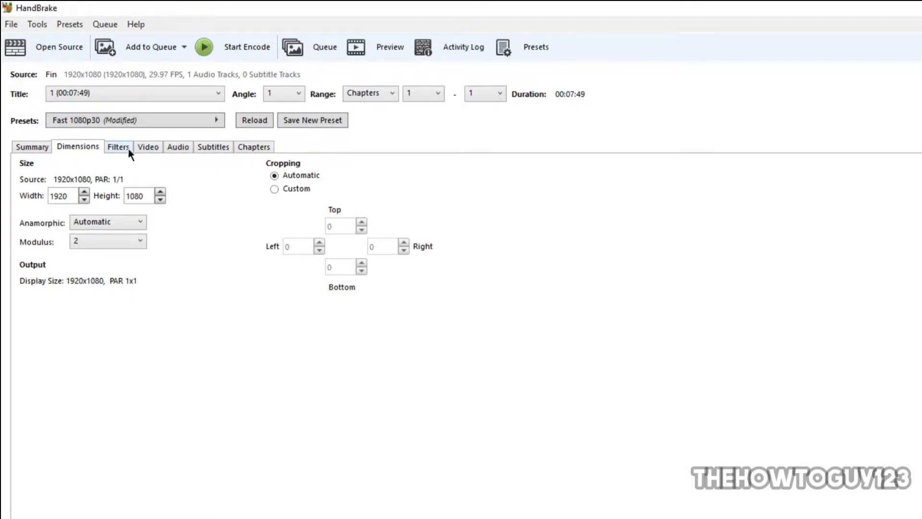
{"action": "left_click", "coordinate": [115, 147]}
{"action": "left_click", "coordinate": [145, 149]}
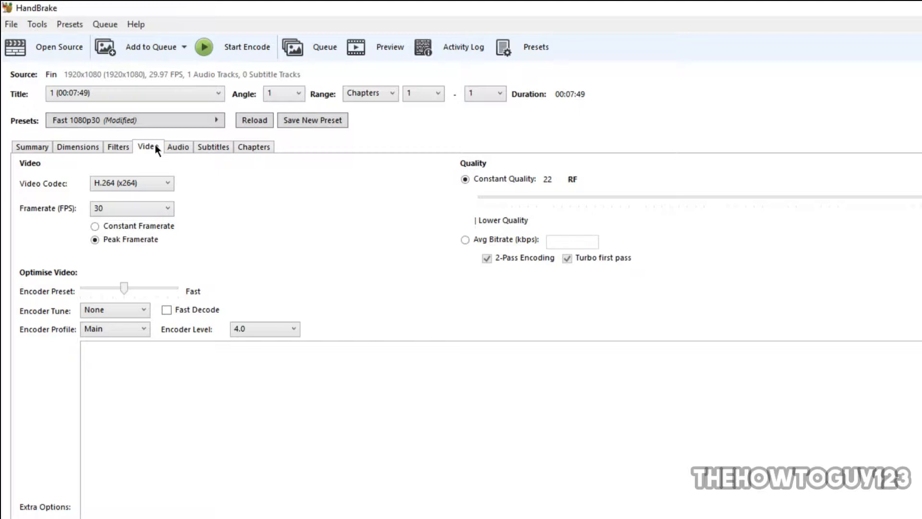
{"action": "left_click", "coordinate": [111, 182]}
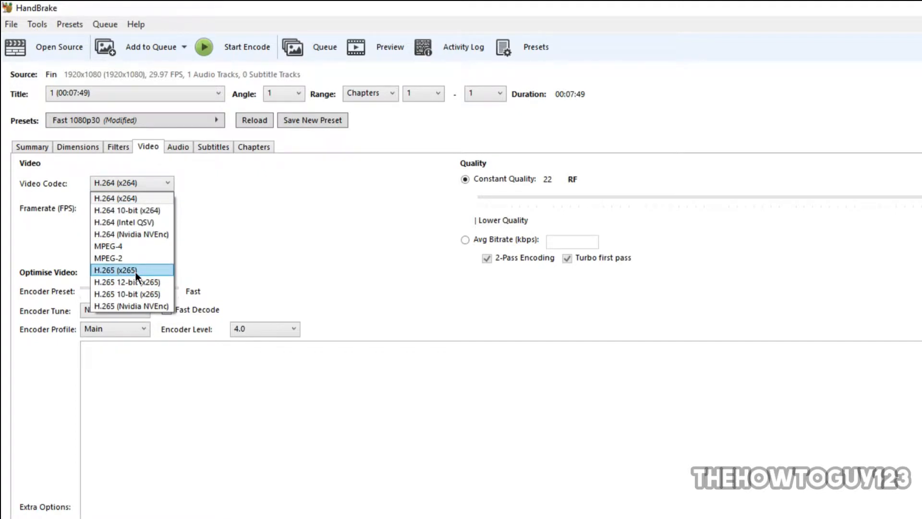
{"action": "left_click", "coordinate": [111, 199]}
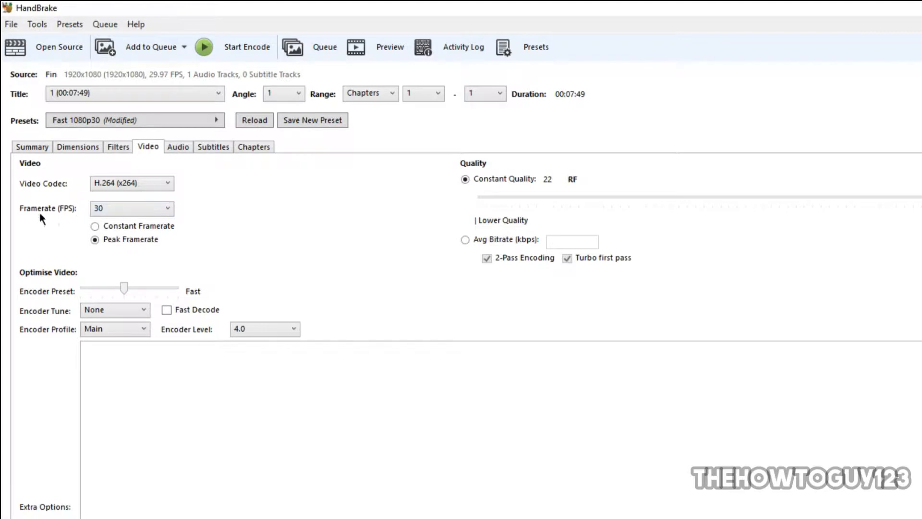
{"action": "left_click", "coordinate": [102, 209]}
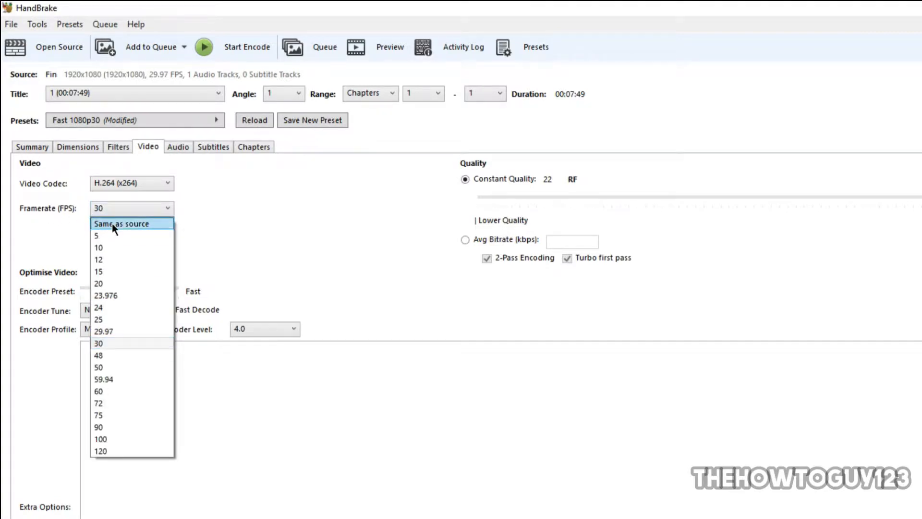
{"action": "left_click", "coordinate": [123, 224]}
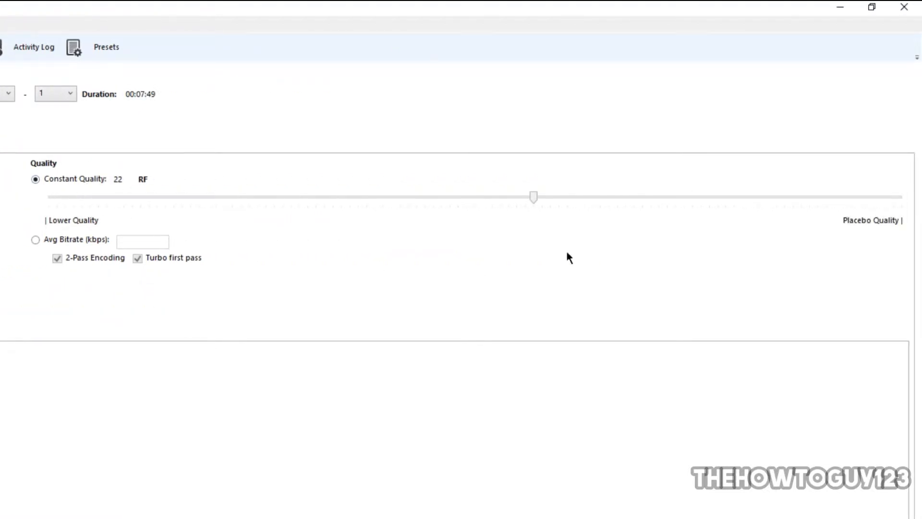
Step: Try out the Constant Quality scale, settle on 22 RF, and move the encoder preset to a slower setting
{"action": "mouse_move", "coordinate": [534, 196]}
{"action": "left_click_drag", "start_coordinate": [534, 198], "coordinate": [503, 209]}
{"action": "left_click_drag", "start_coordinate": [505, 214], "coordinate": [512, 214]}
{"action": "left_click_drag", "start_coordinate": [513, 217], "coordinate": [536, 218]}
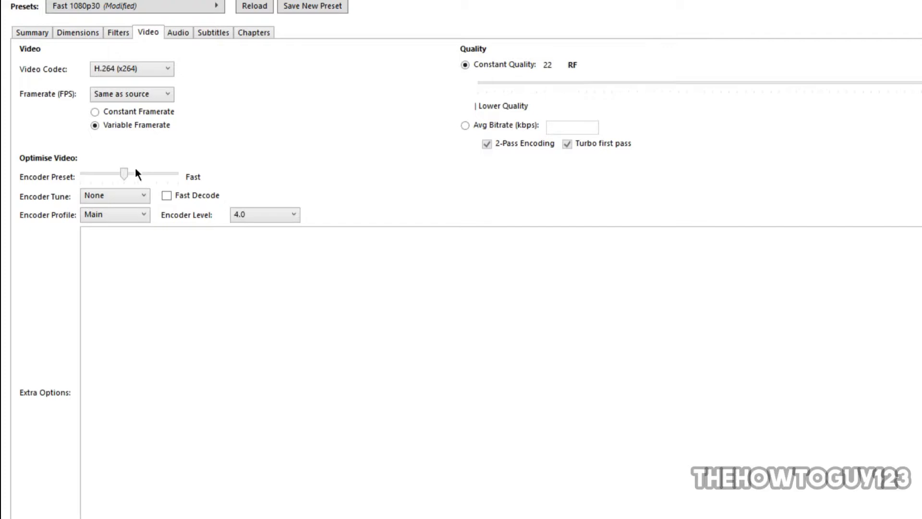
{"action": "left_click_drag", "start_coordinate": [127, 177], "coordinate": [142, 180]}
{"action": "mouse_move", "coordinate": [146, 173]}
{"action": "left_mouse_down"}
{"action": "mouse_move", "coordinate": [128, 178]}
{"action": "mouse_move", "coordinate": [146, 181]}
{"action": "left_mouse_up"}
Step: Choose 160 as the bitrate for the English AAC audio track
{"action": "left_click", "coordinate": [174, 35]}
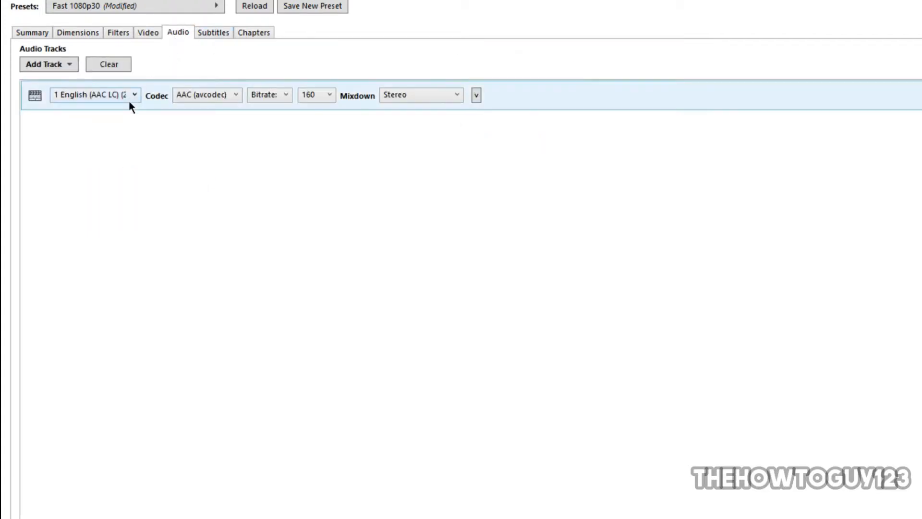
{"action": "left_click", "coordinate": [325, 215]}
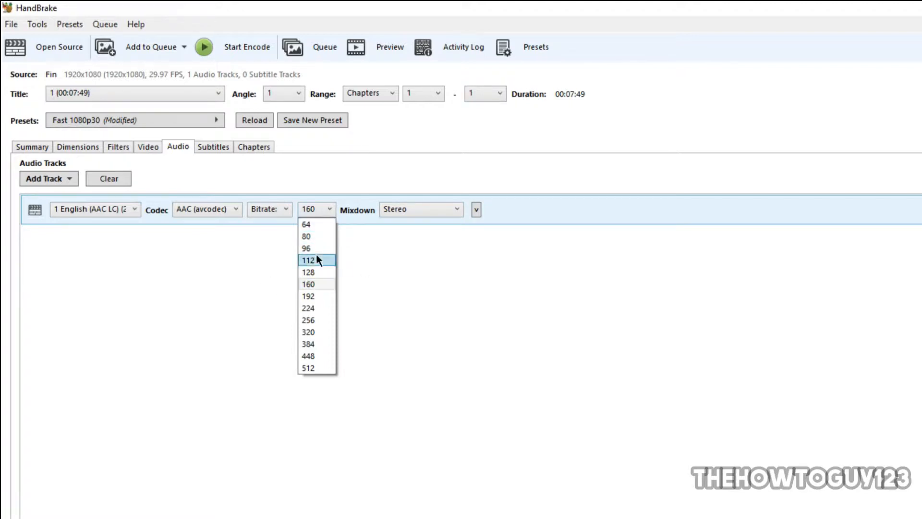
{"action": "left_click", "coordinate": [322, 284]}
{"action": "left_click", "coordinate": [321, 215]}
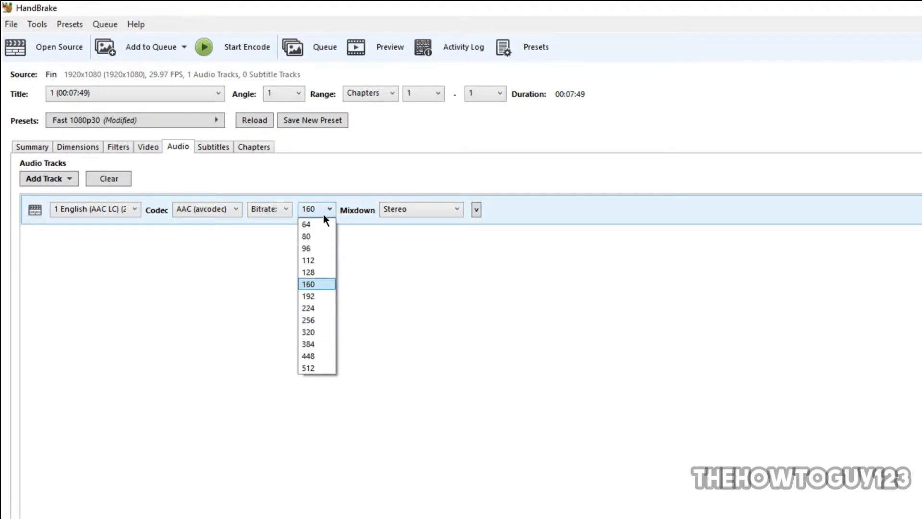
{"action": "left_click", "coordinate": [318, 286]}
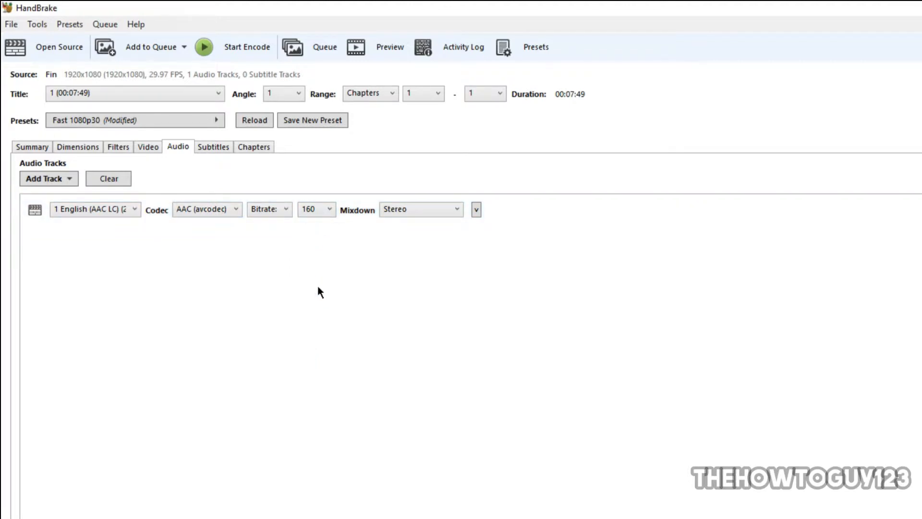
{"action": "left_click", "coordinate": [319, 212]}
{"action": "left_click", "coordinate": [326, 211]}
Step: Keep the audio mixdown at Stereo and choose AAC (avcodec) as the audio codec
{"action": "left_click", "coordinate": [400, 212]}
{"action": "left_click", "coordinate": [400, 211]}
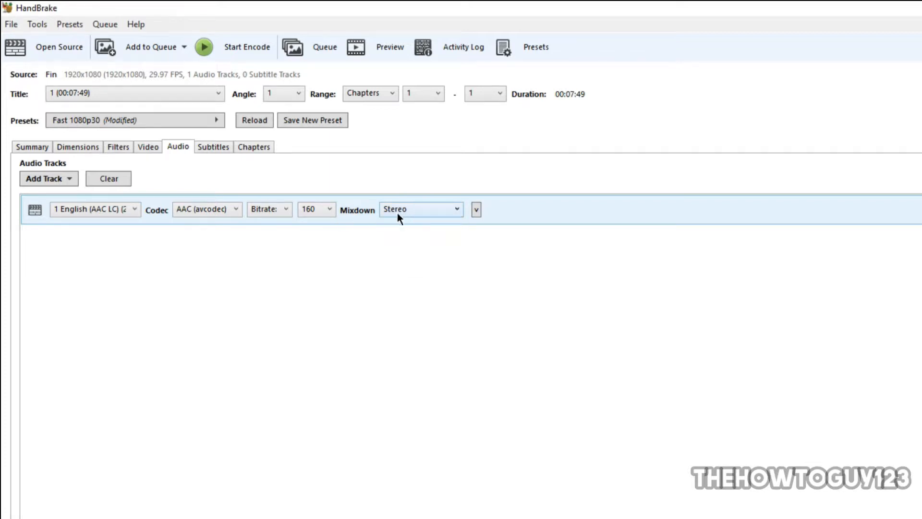
{"action": "left_click", "coordinate": [194, 209]}
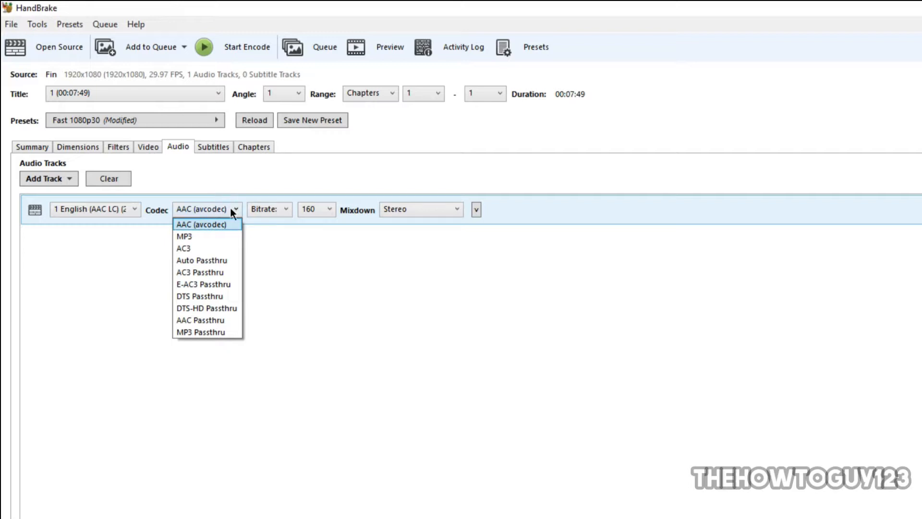
{"action": "left_click", "coordinate": [184, 224]}
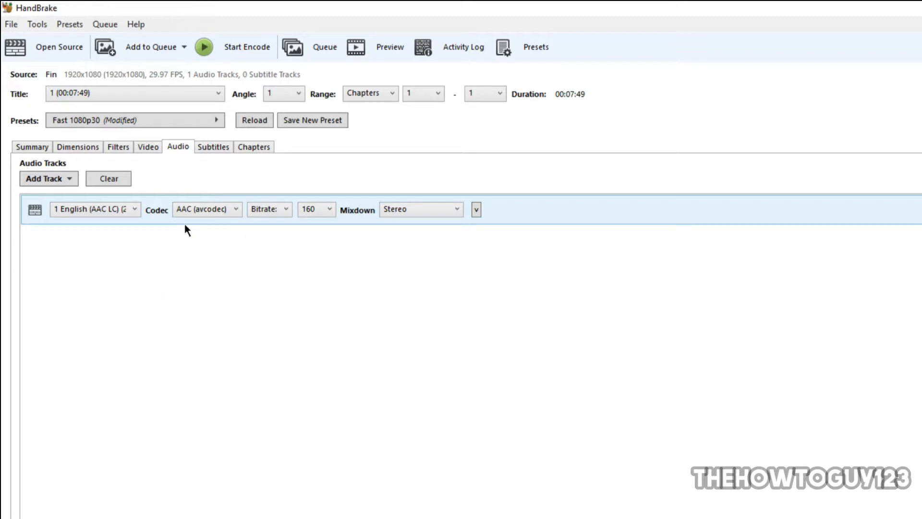
Step: Look over the Subtitles and Chapters settings and return to the Summary
{"action": "left_click", "coordinate": [211, 146]}
{"action": "left_click", "coordinate": [253, 146]}
{"action": "left_click", "coordinate": [212, 146]}
{"action": "left_click", "coordinate": [255, 145]}
{"action": "left_click", "coordinate": [211, 147]}
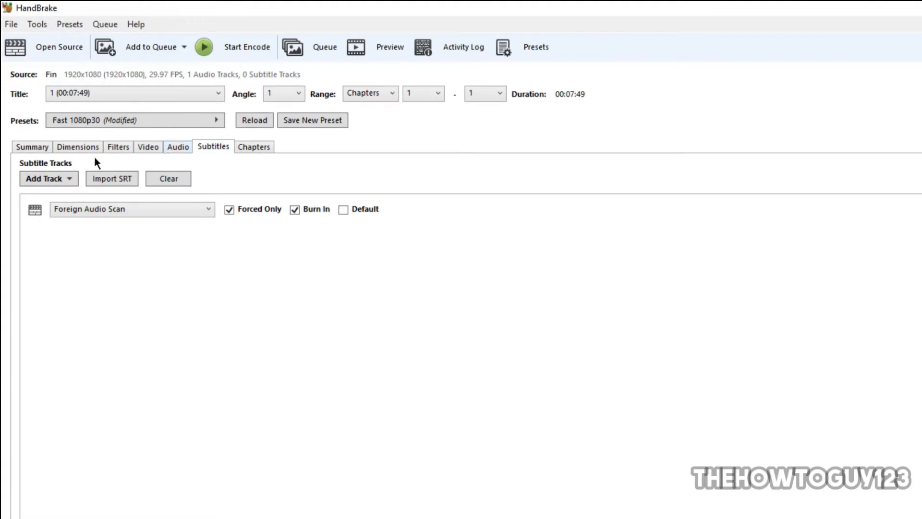
{"action": "left_click", "coordinate": [39, 149]}
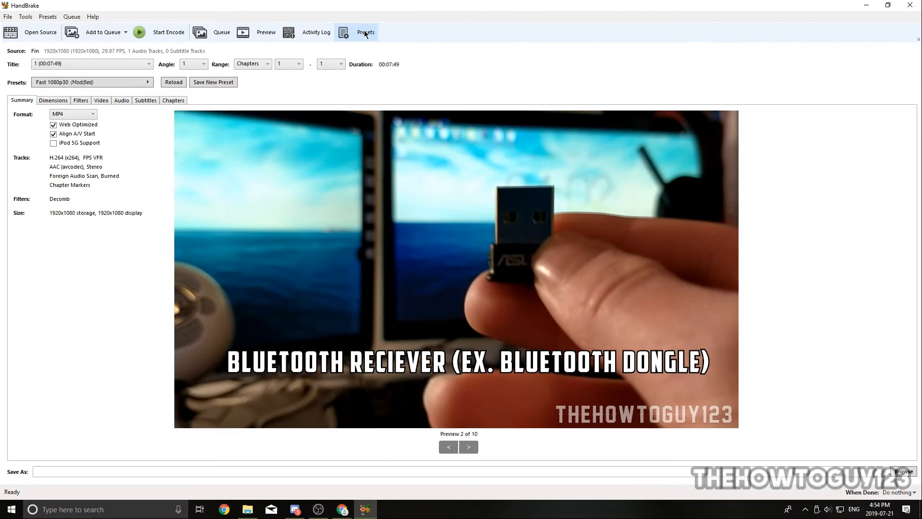
Step: Save the current settings as a preset named Youtube under Custom Presets, overwriting the existing preset of that name
{"action": "left_click", "coordinate": [524, 52]}
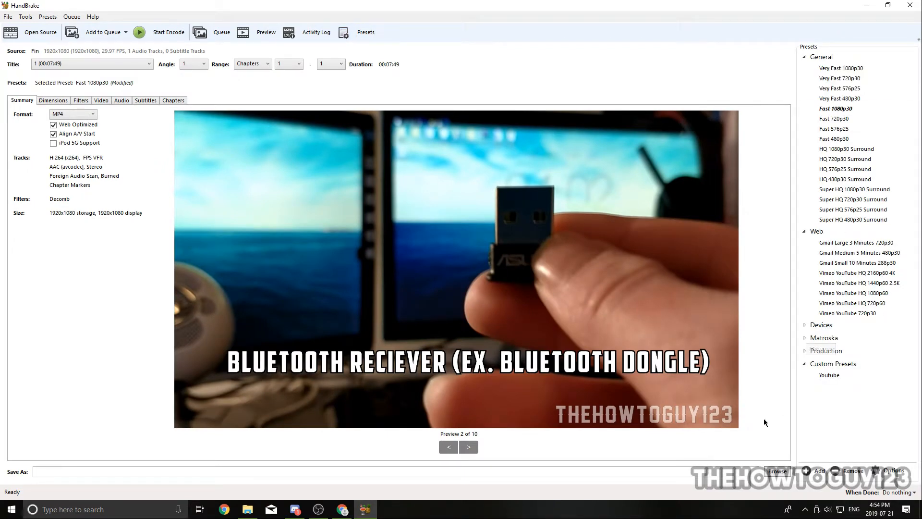
{"action": "left_click", "coordinate": [814, 473]}
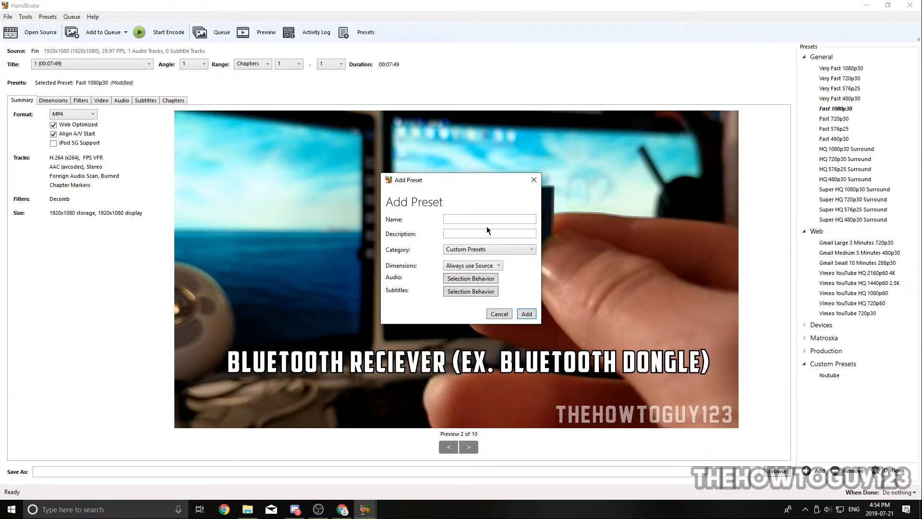
{"action": "type", "text": "Youtube"}
{"action": "left_click", "coordinate": [477, 249]}
{"action": "left_click", "coordinate": [455, 215]}
{"action": "left_click", "coordinate": [526, 315]}
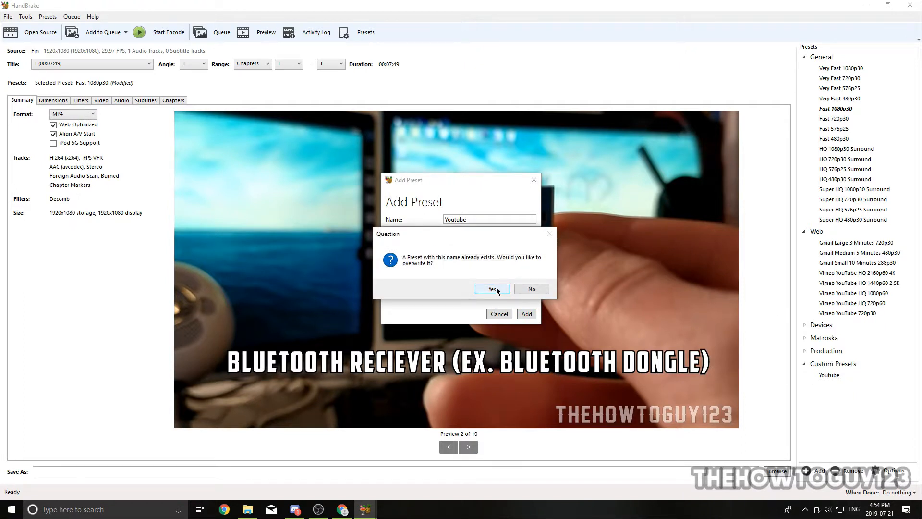
{"action": "left_click", "coordinate": [494, 290]}
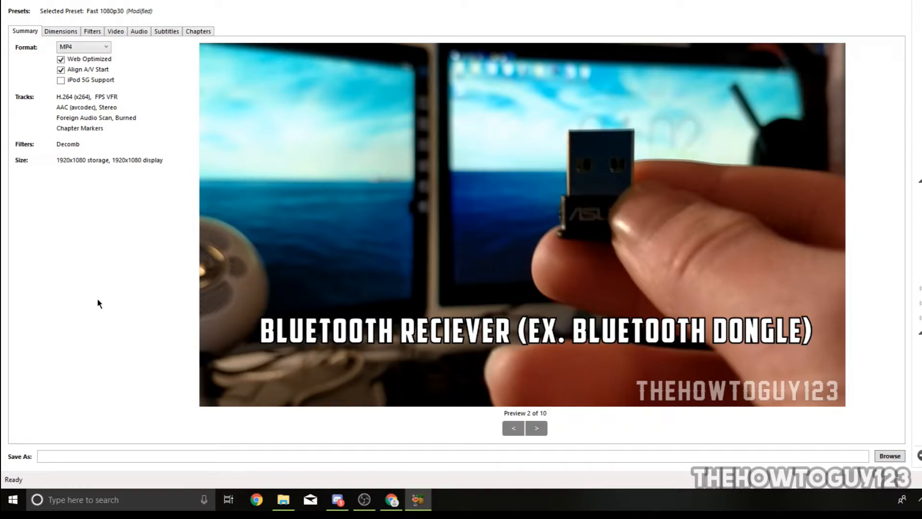
Step: Set the output destination to a file named Handbroken of type mp4 in the Converted Video folder
{"action": "left_click", "coordinate": [893, 458]}
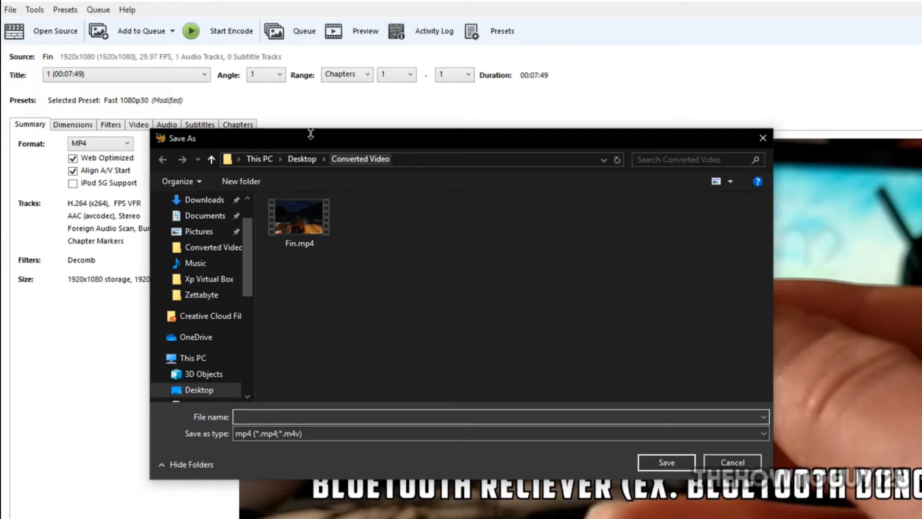
{"action": "left_click_drag", "start_coordinate": [330, 149], "coordinate": [300, 115]}
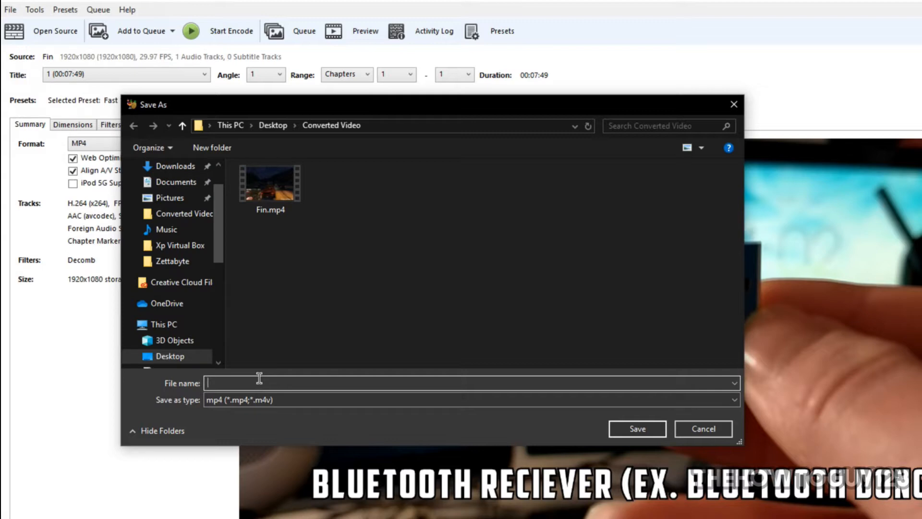
{"action": "type", "text": "Handbroken"}
{"action": "left_click", "coordinate": [212, 402]}
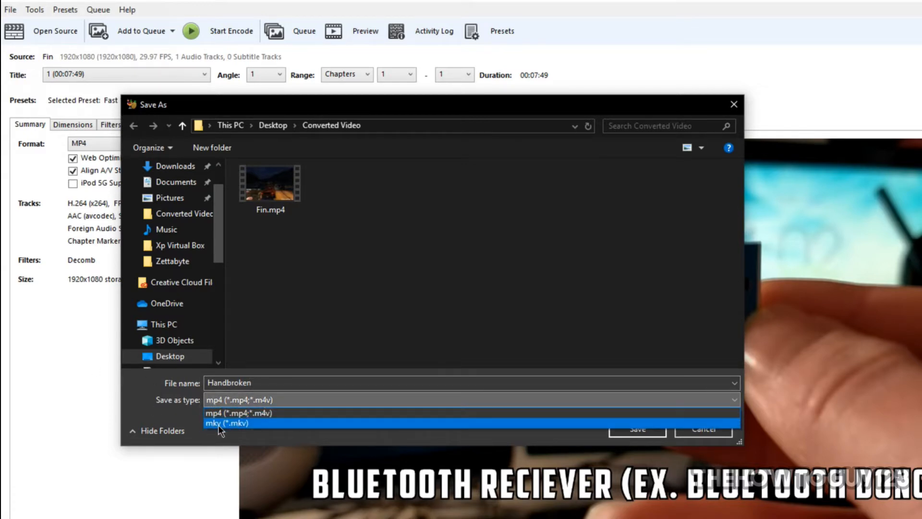
{"action": "left_click", "coordinate": [227, 416]}
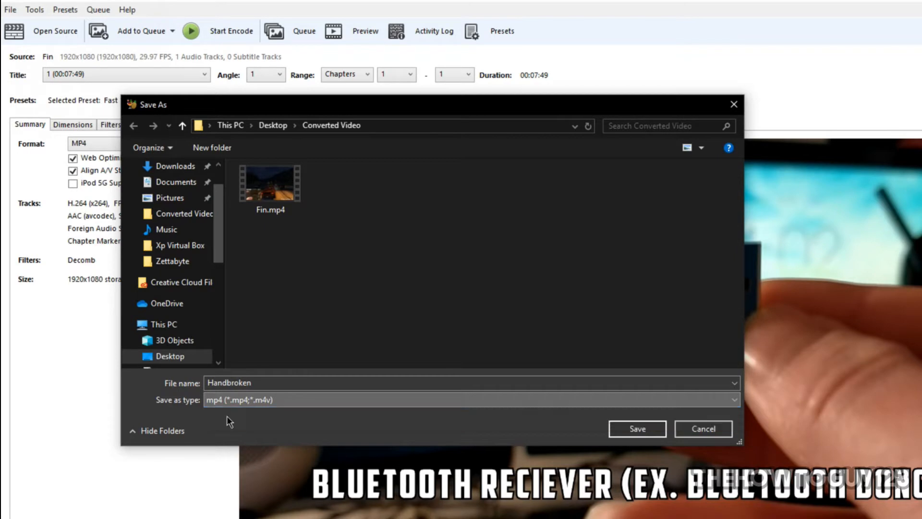
{"action": "left_click", "coordinate": [637, 429]}
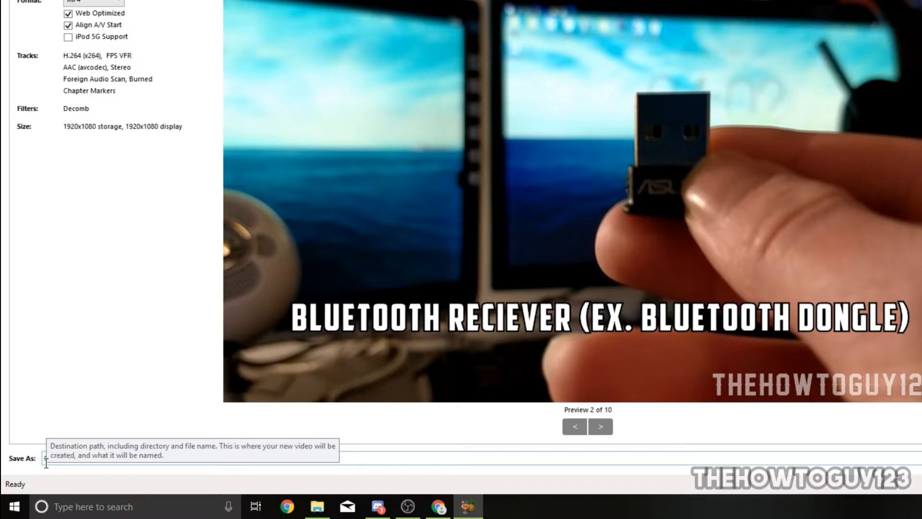
Step: Check the mp4 extension in the destination path and start the encode
{"action": "left_click_drag", "start_coordinate": [243, 460], "coordinate": [216, 469]}
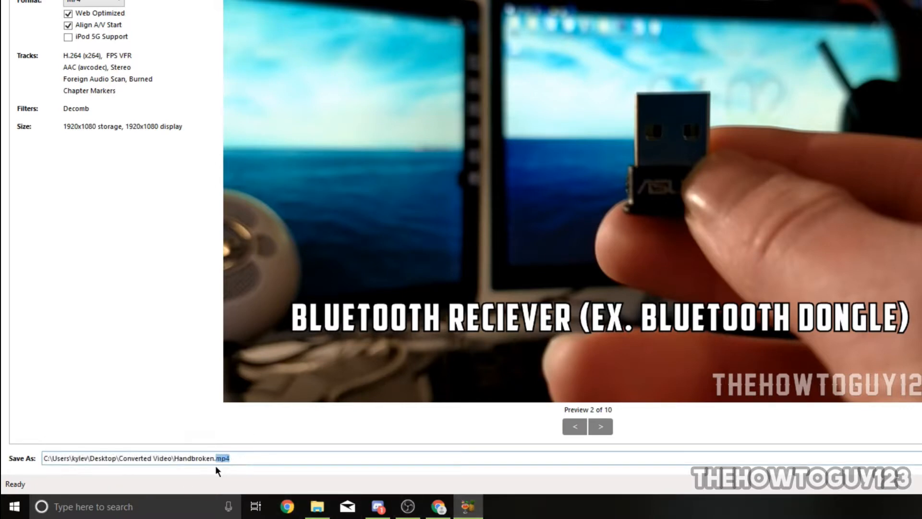
{"action": "left_click", "coordinate": [188, 458]}
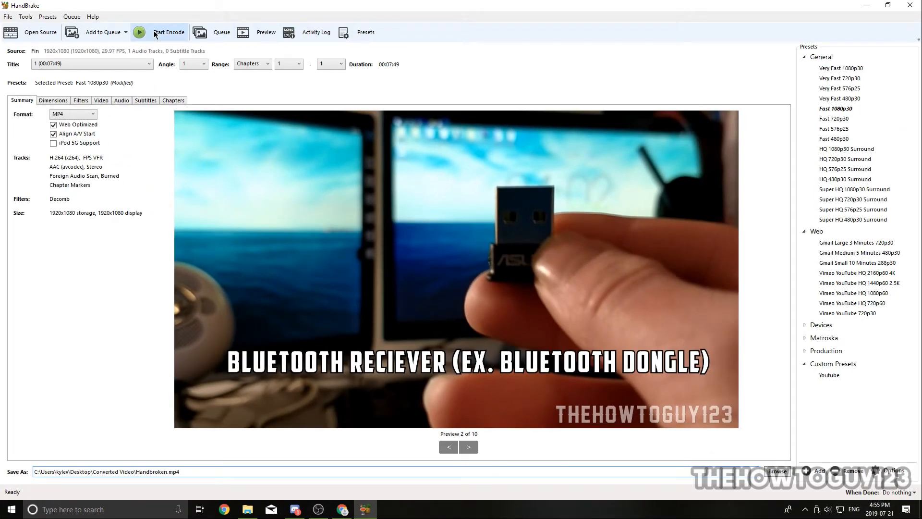
{"action": "left_click", "coordinate": [167, 32]}
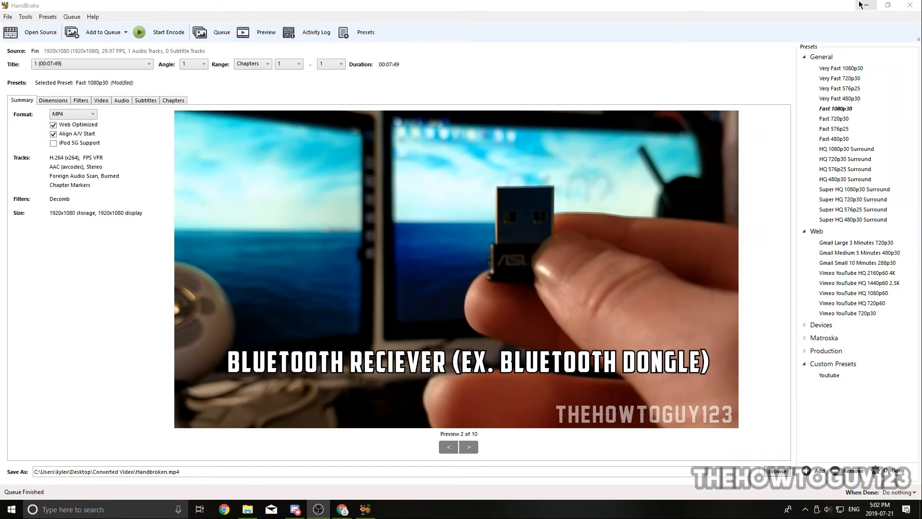
Step: Minimize HandBrake and the browser and open the Converted Video folder from the desktop in a maximized window
{"action": "left_click", "coordinate": [860, 5]}
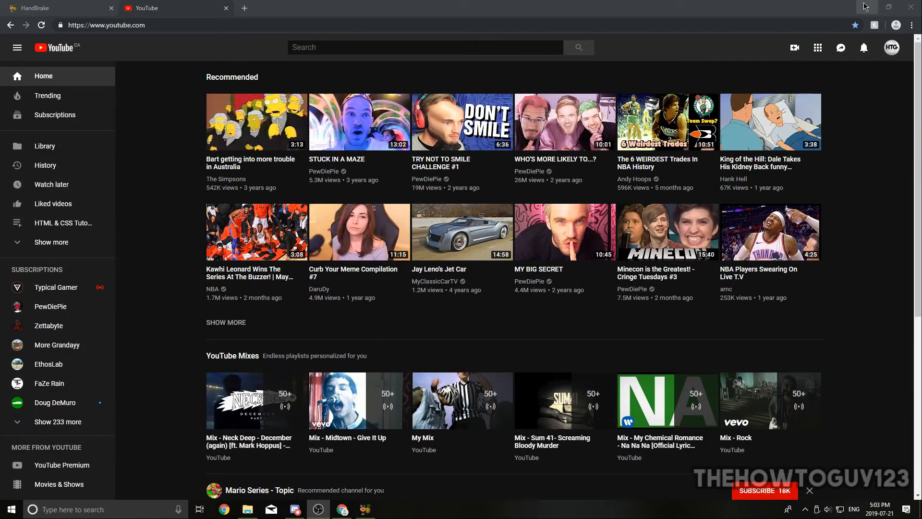
{"action": "left_click", "coordinate": [867, 6]}
{"action": "double_click", "coordinate": [201, 126]}
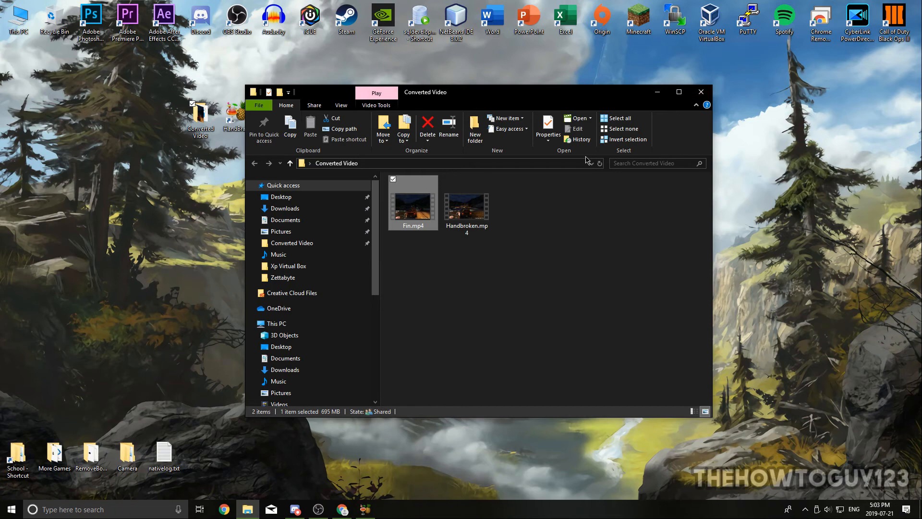
{"action": "left_click", "coordinate": [679, 91]}
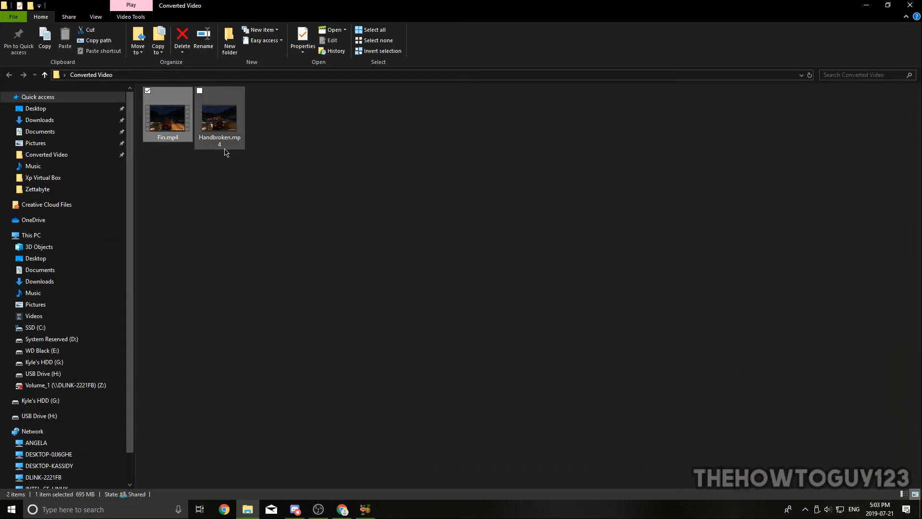
Step: Compare the file sizes in the properties of Handbroken.mp4 and Fin.mp4
{"action": "left_click", "coordinate": [223, 124]}
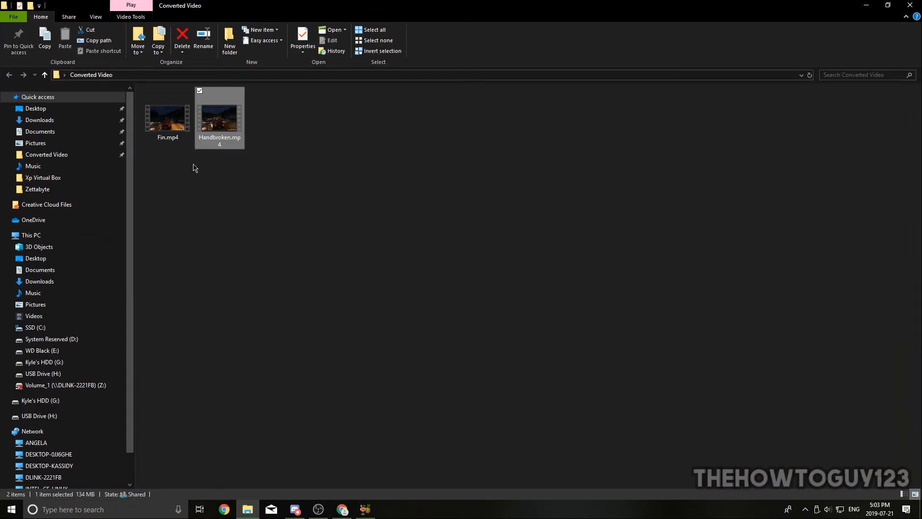
{"action": "right_click", "coordinate": [220, 117]}
{"action": "left_click", "coordinate": [276, 356]}
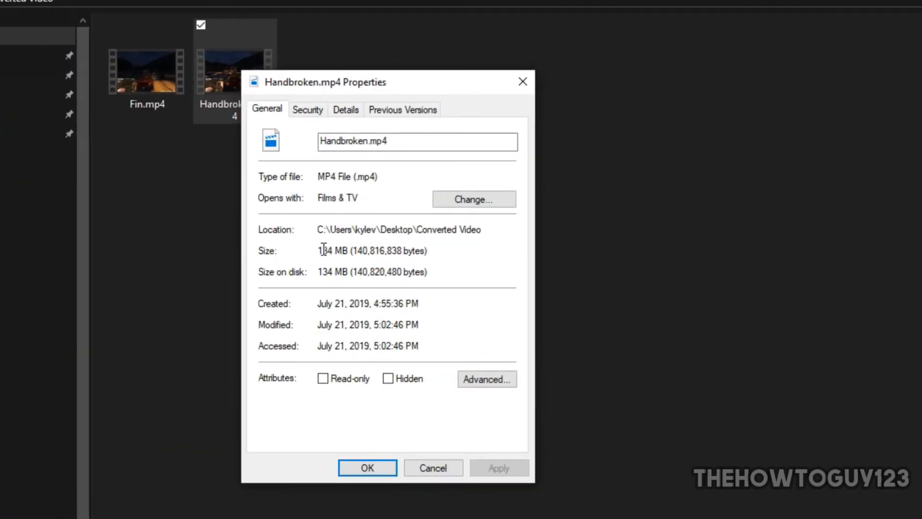
{"action": "left_click", "coordinate": [522, 81]}
{"action": "left_click", "coordinate": [151, 88]}
{"action": "right_click", "coordinate": [151, 87]}
{"action": "left_click", "coordinate": [267, 492]}
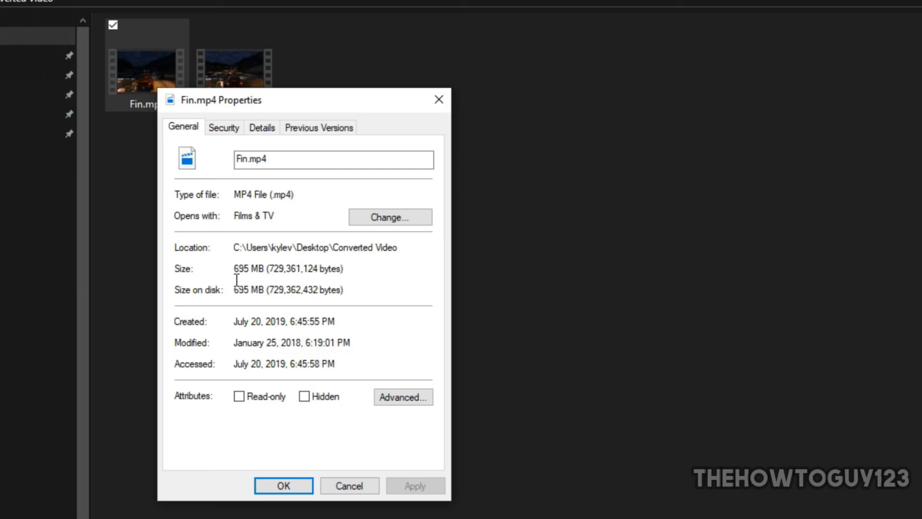
{"action": "left_click", "coordinate": [439, 99]}
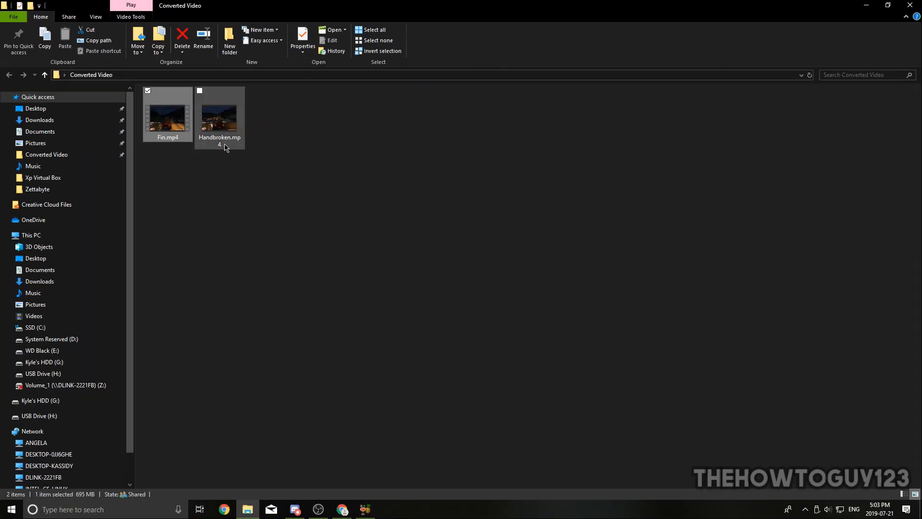
Step: Play Fin.mp4 and Handbroken.mp4 in turn, pausing each after a few seconds, to compare their picture quality
{"action": "double_click", "coordinate": [172, 128]}
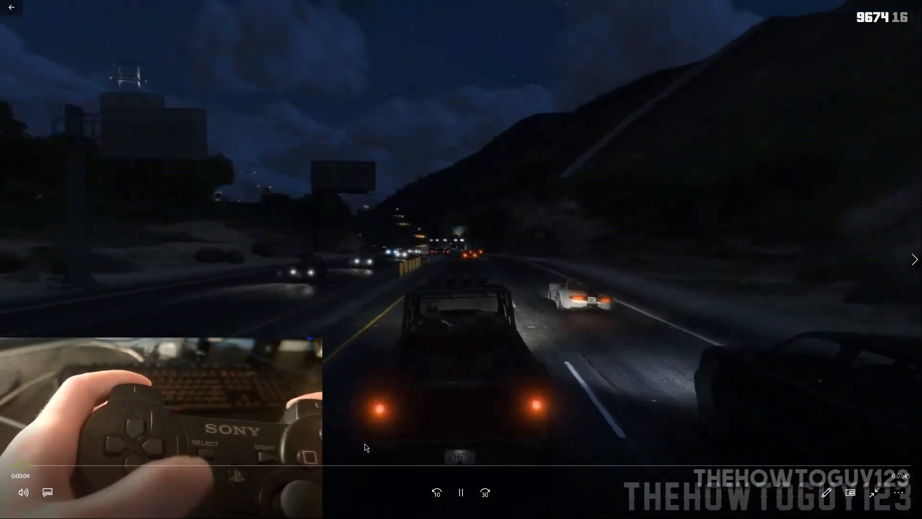
{"action": "left_click", "coordinate": [461, 492]}
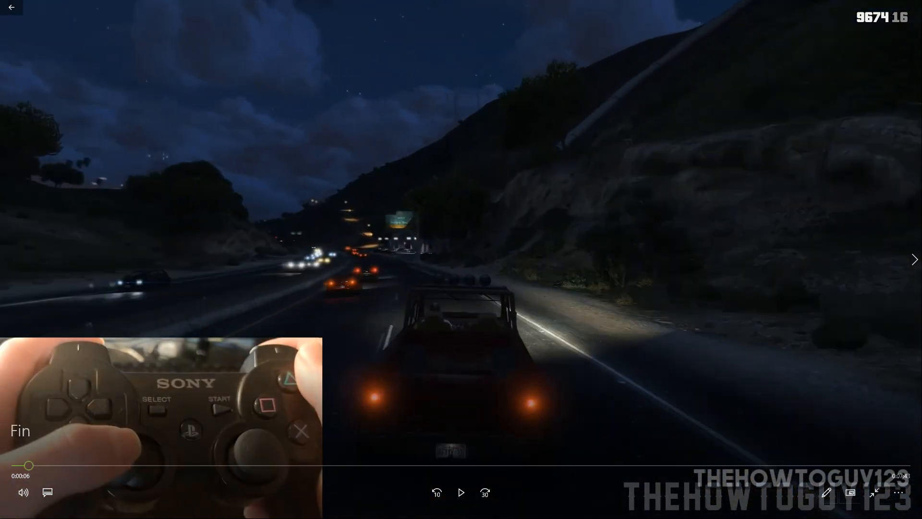
{"action": "left_click", "coordinate": [879, 496]}
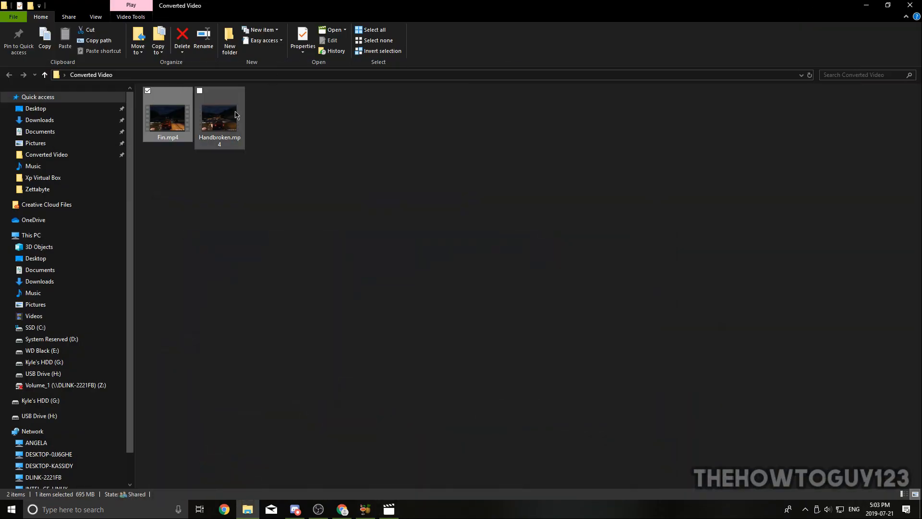
{"action": "double_click", "coordinate": [236, 115]}
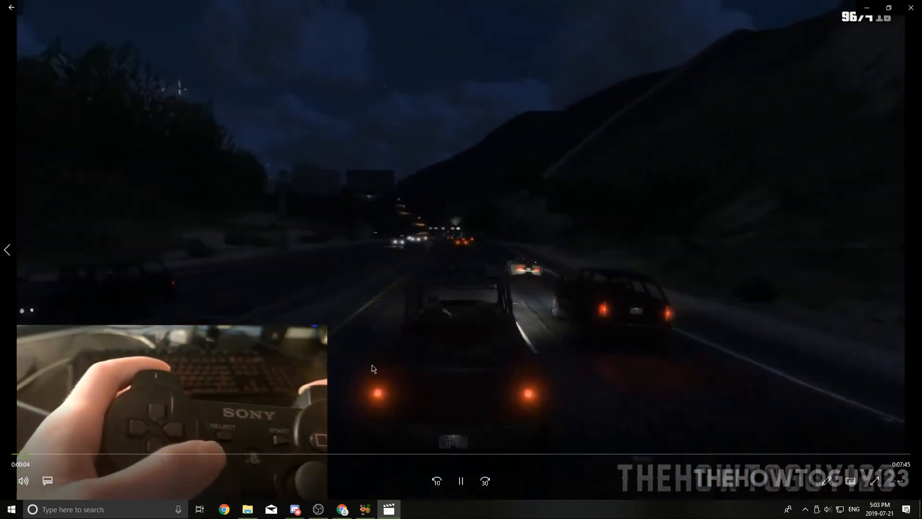
{"action": "left_click", "coordinate": [454, 482]}
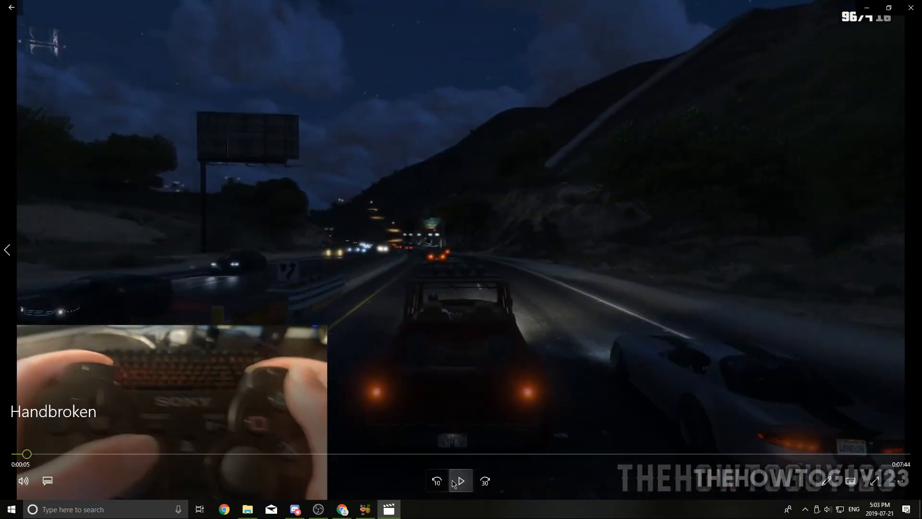